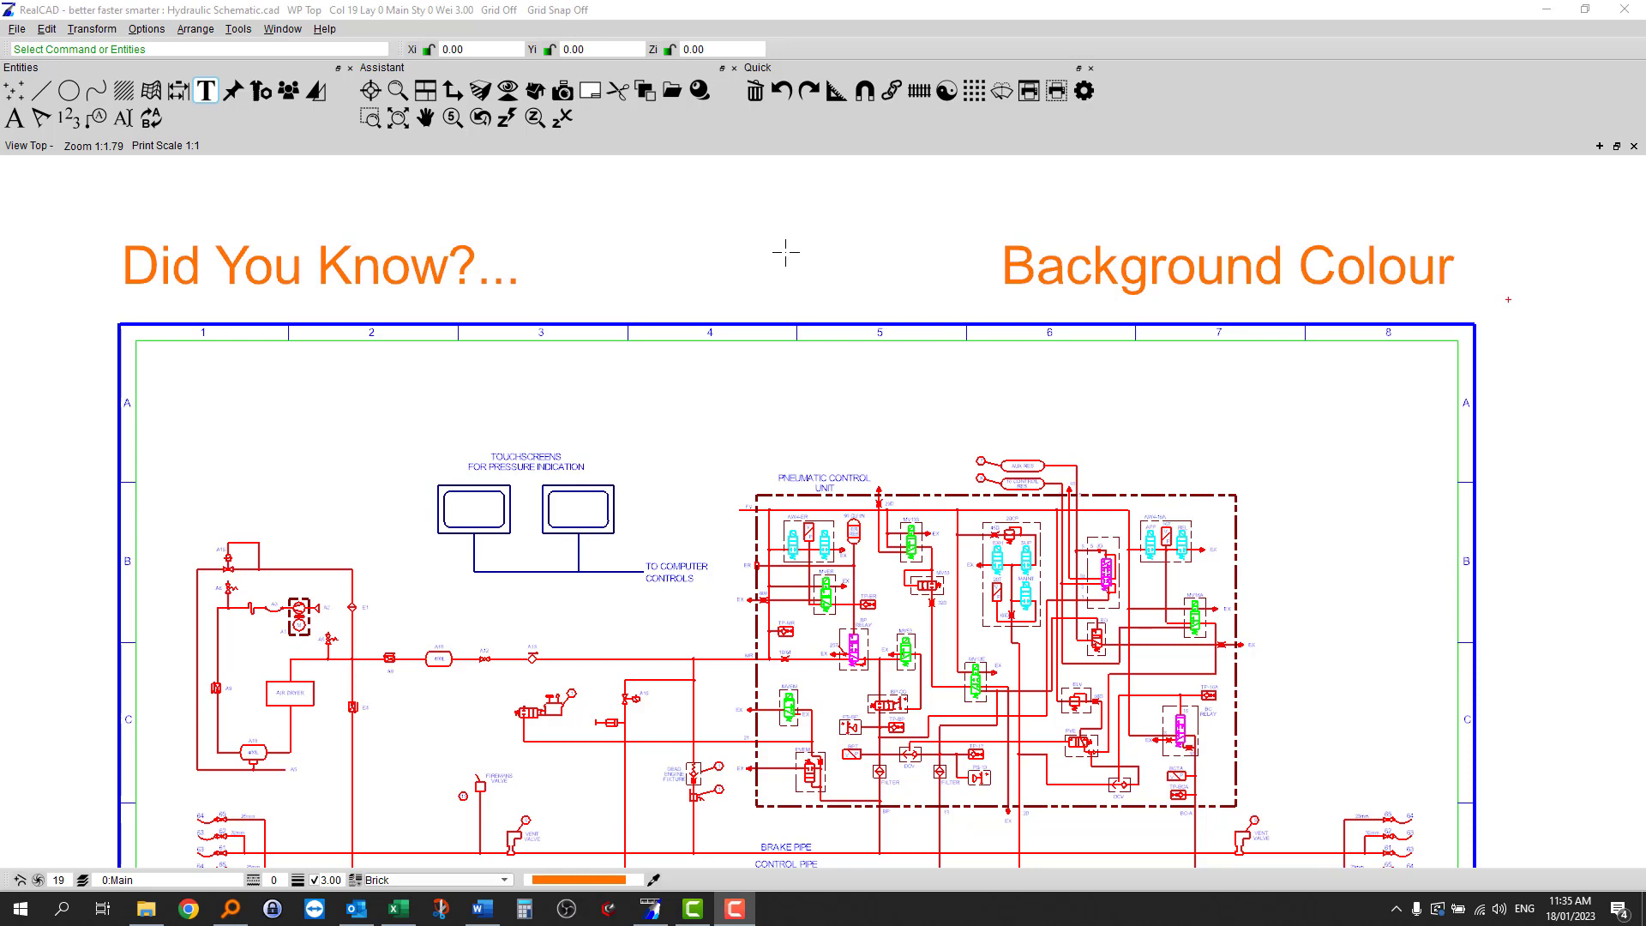
Step: Try a few background colours for the drawing and set the background to black from the greyscale palette
click(946, 91)
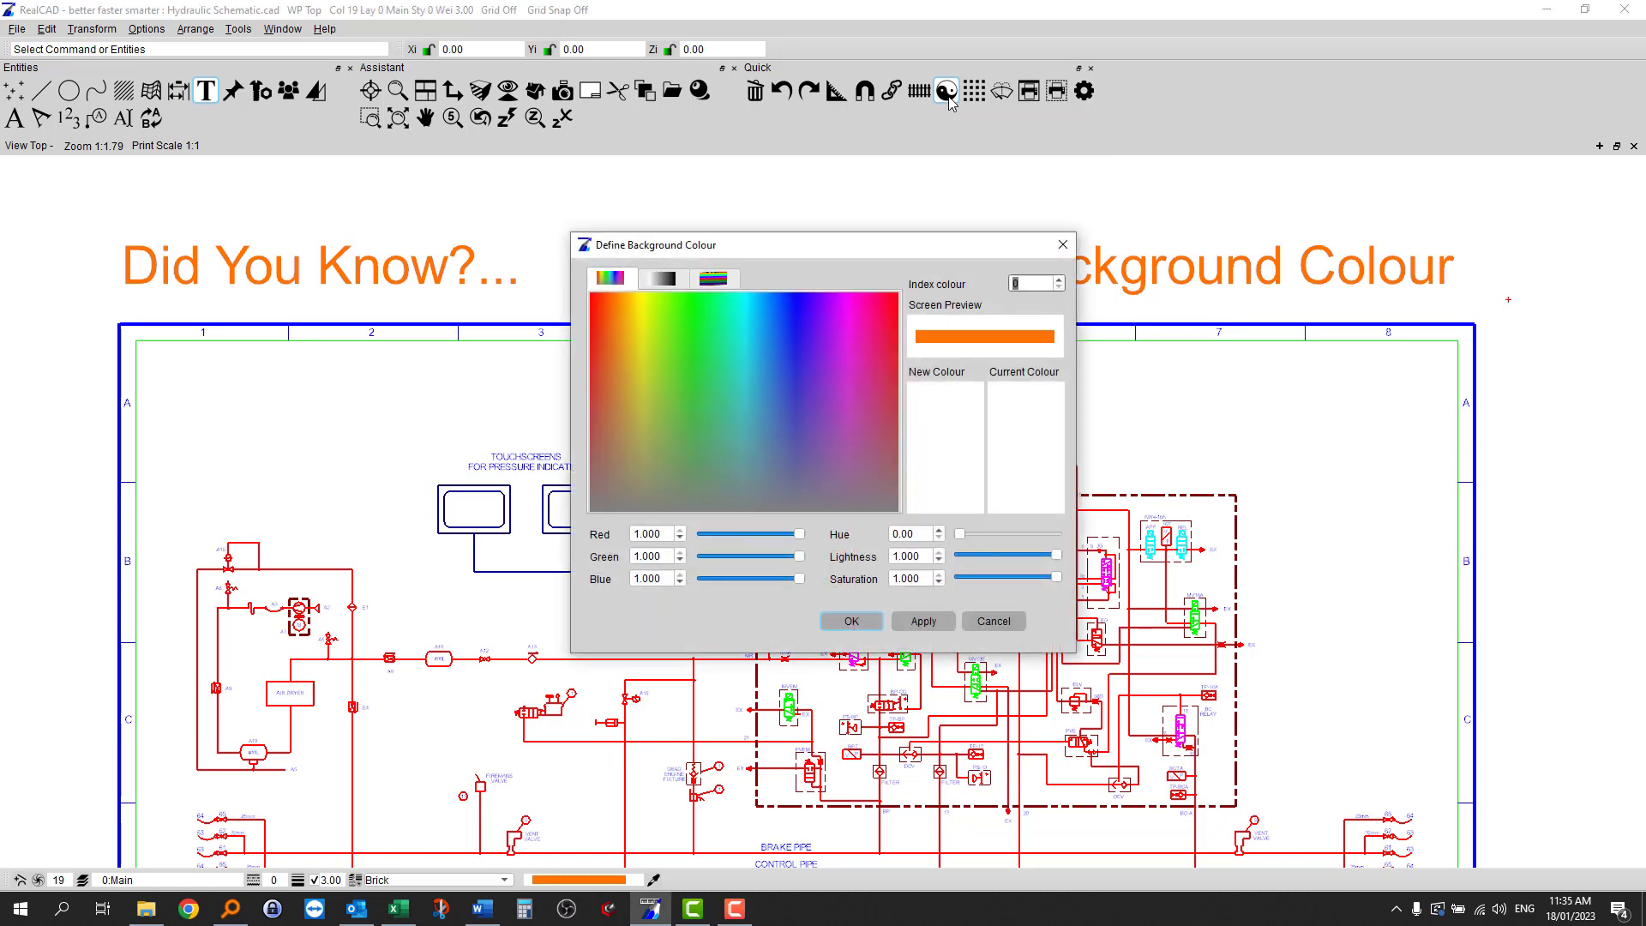
drag(818, 333, 692, 394)
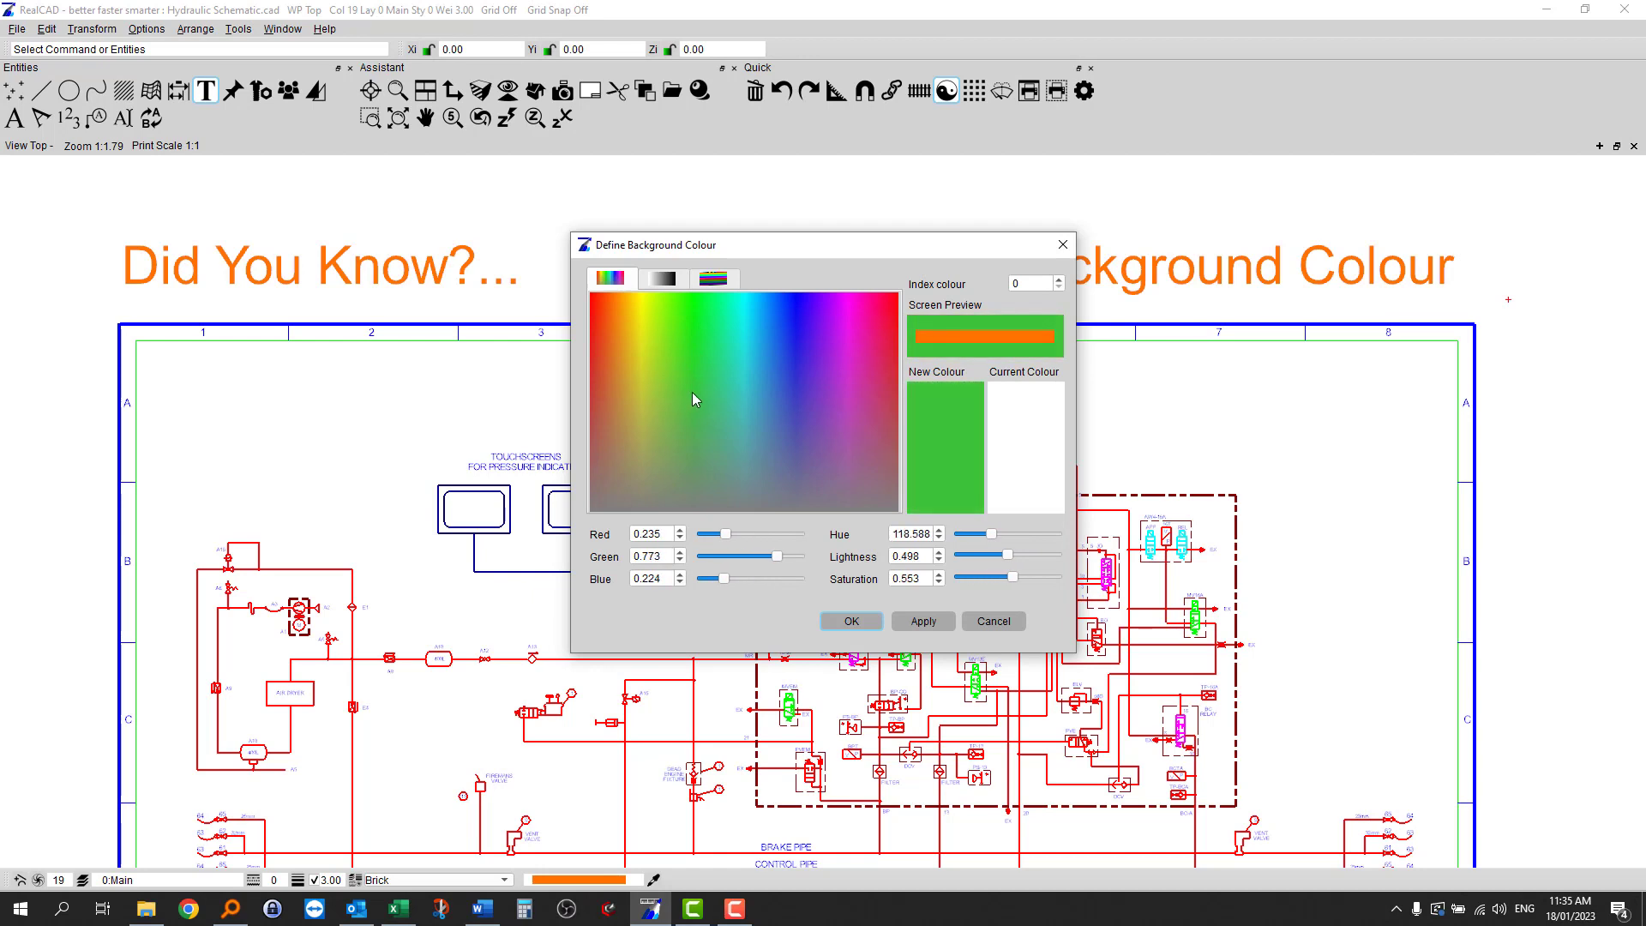
click(712, 279)
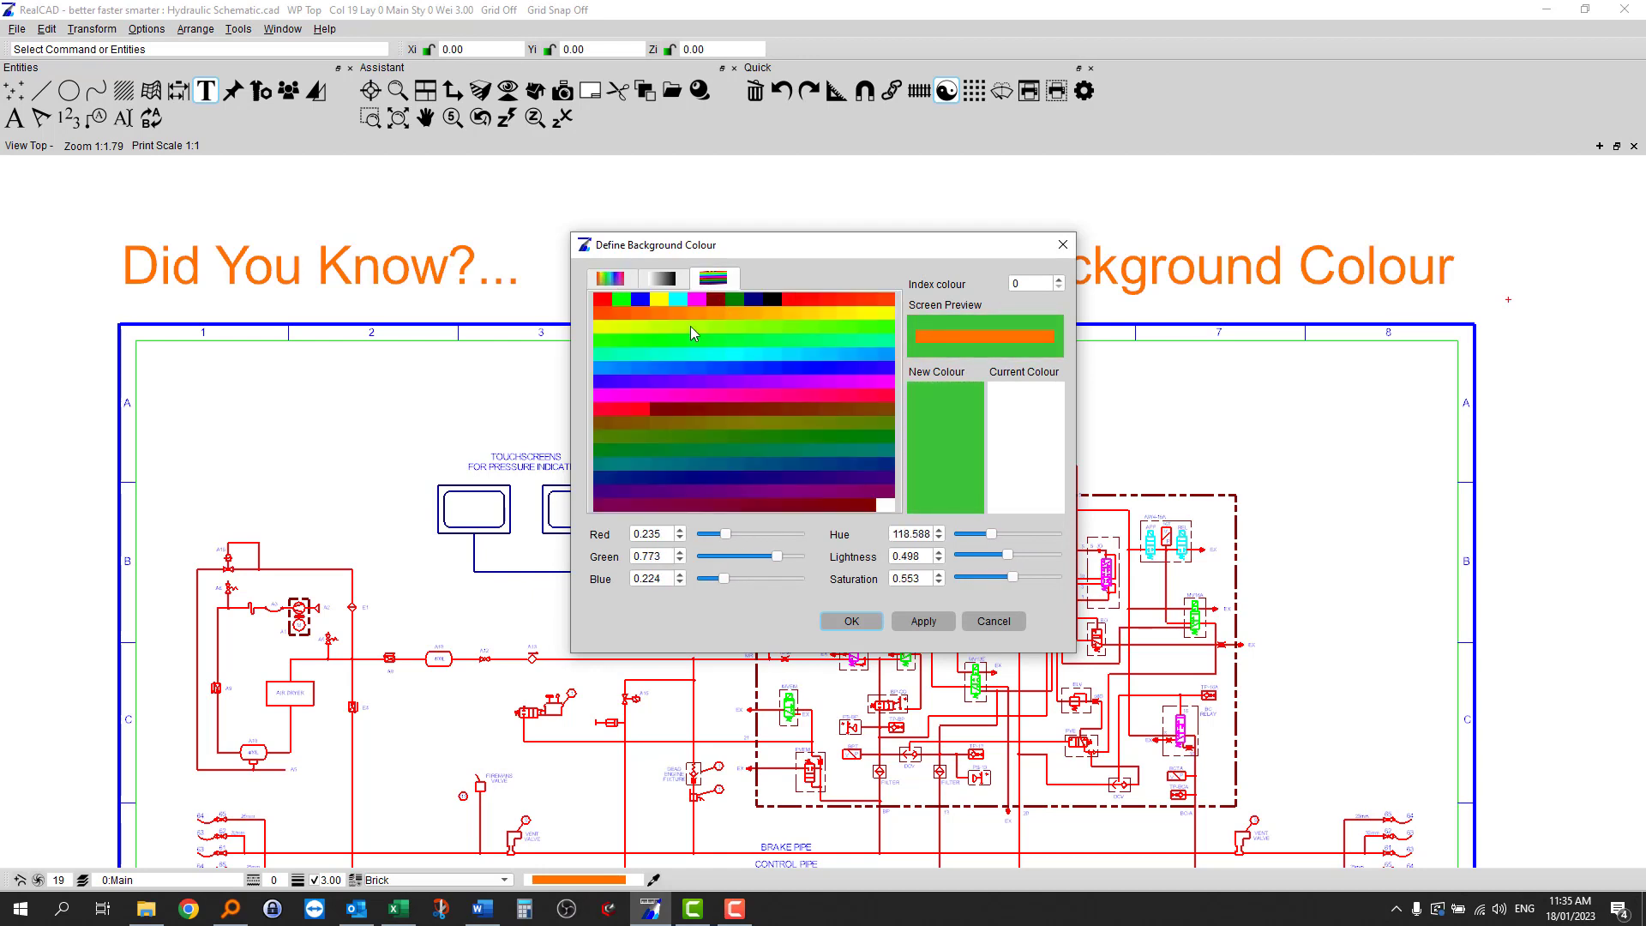
click(667, 285)
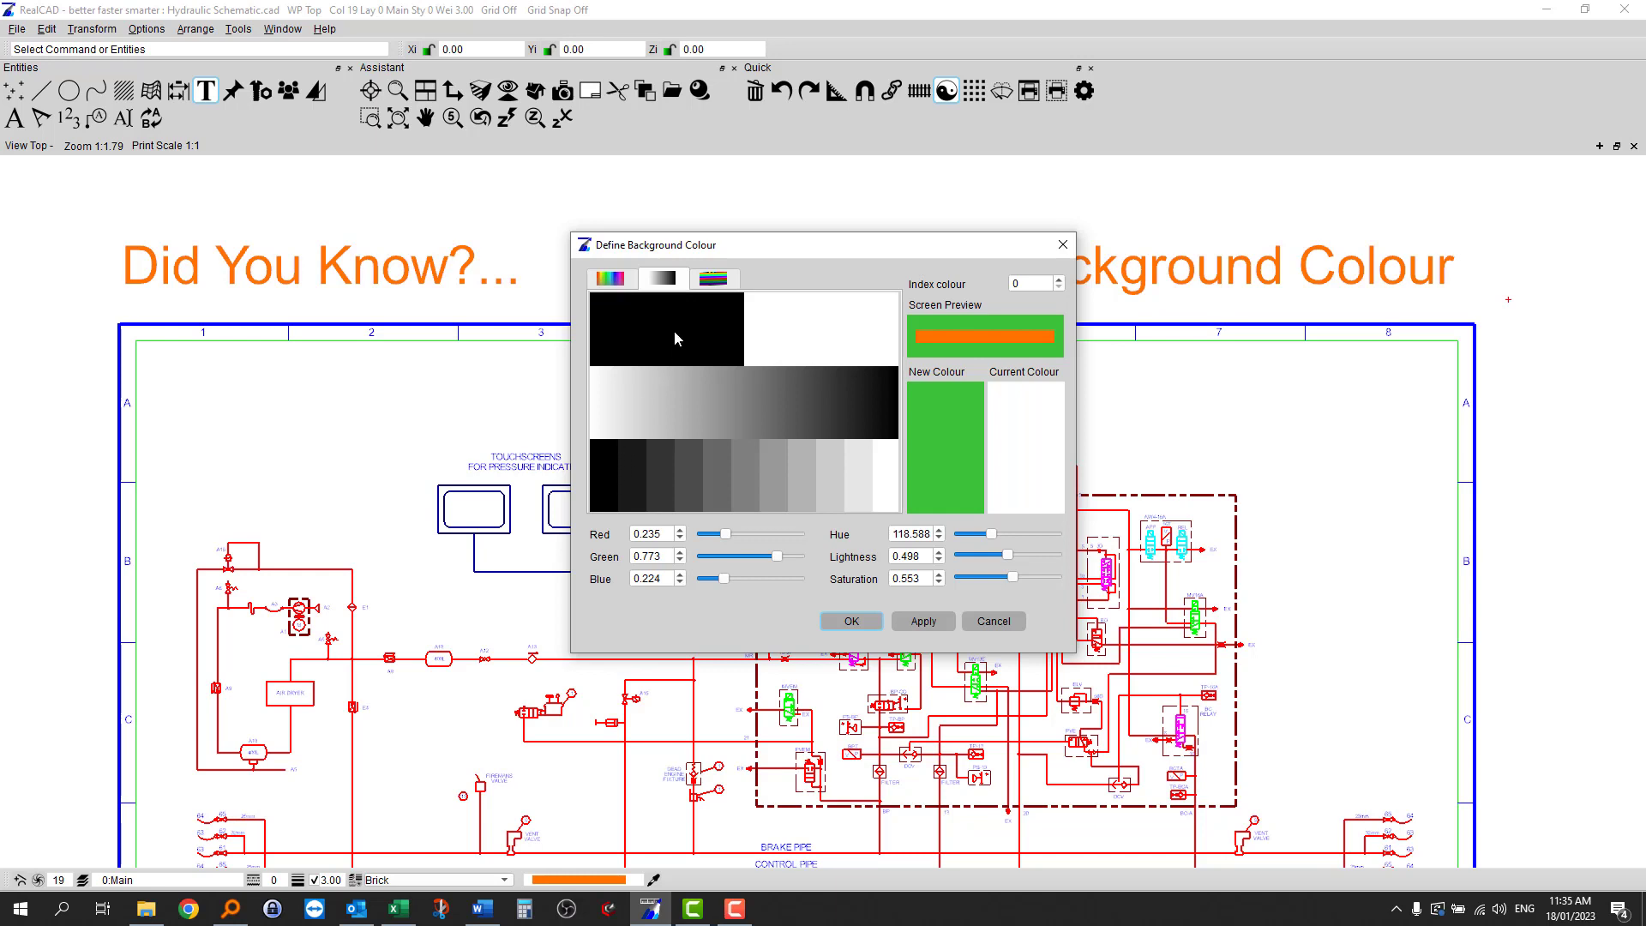
click(674, 334)
click(766, 325)
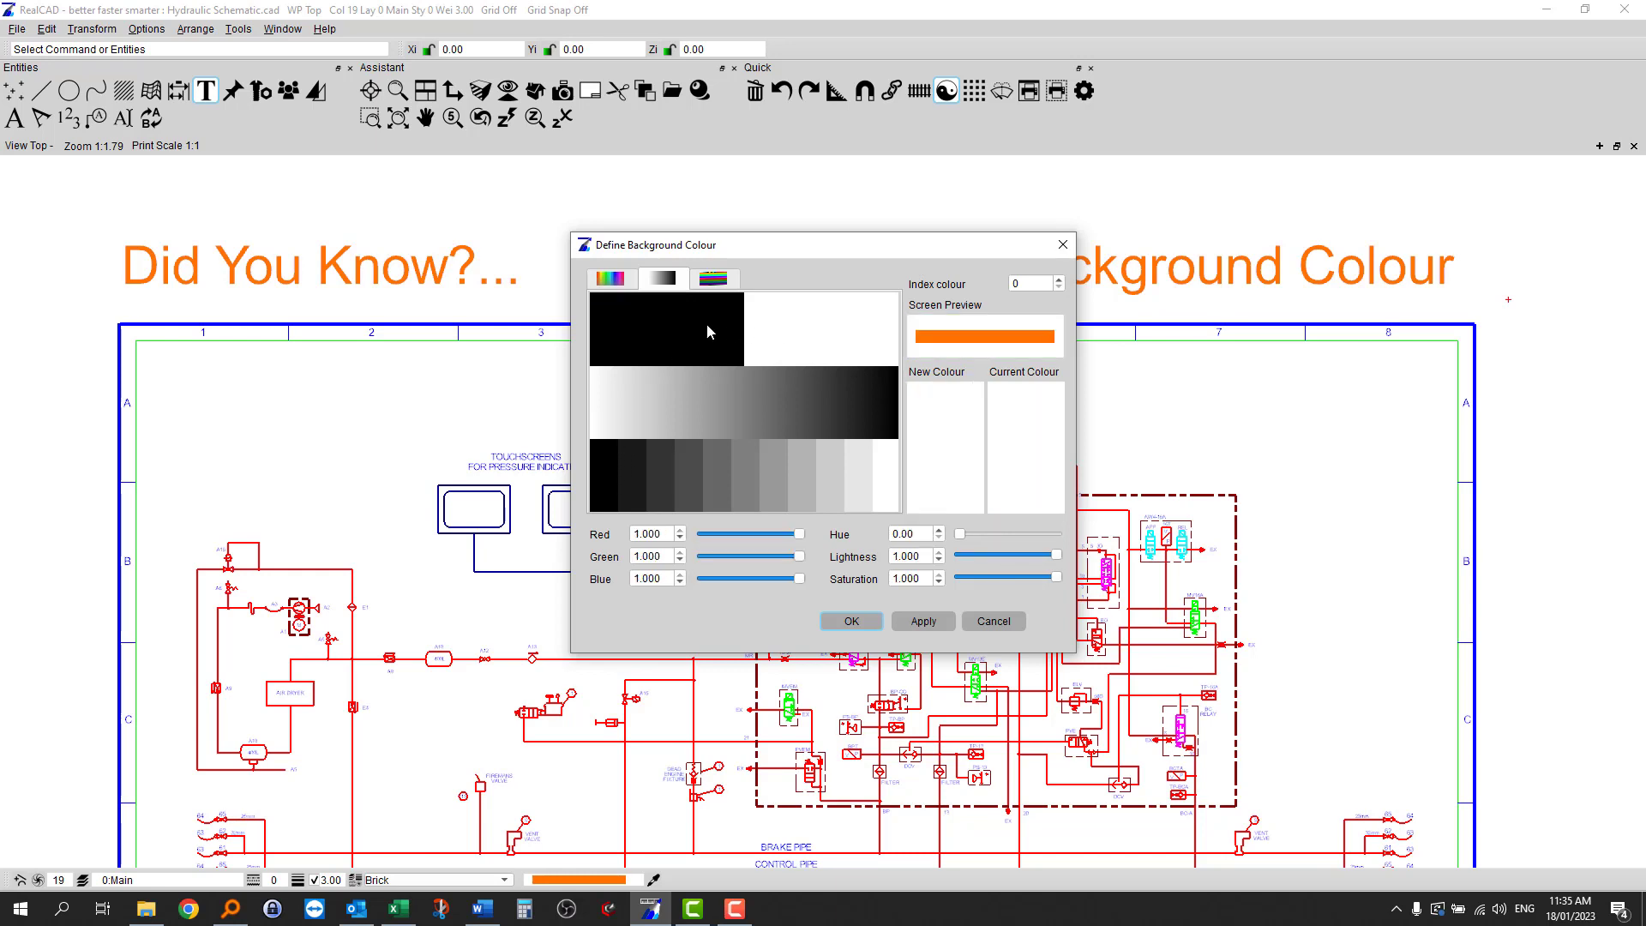
click(605, 474)
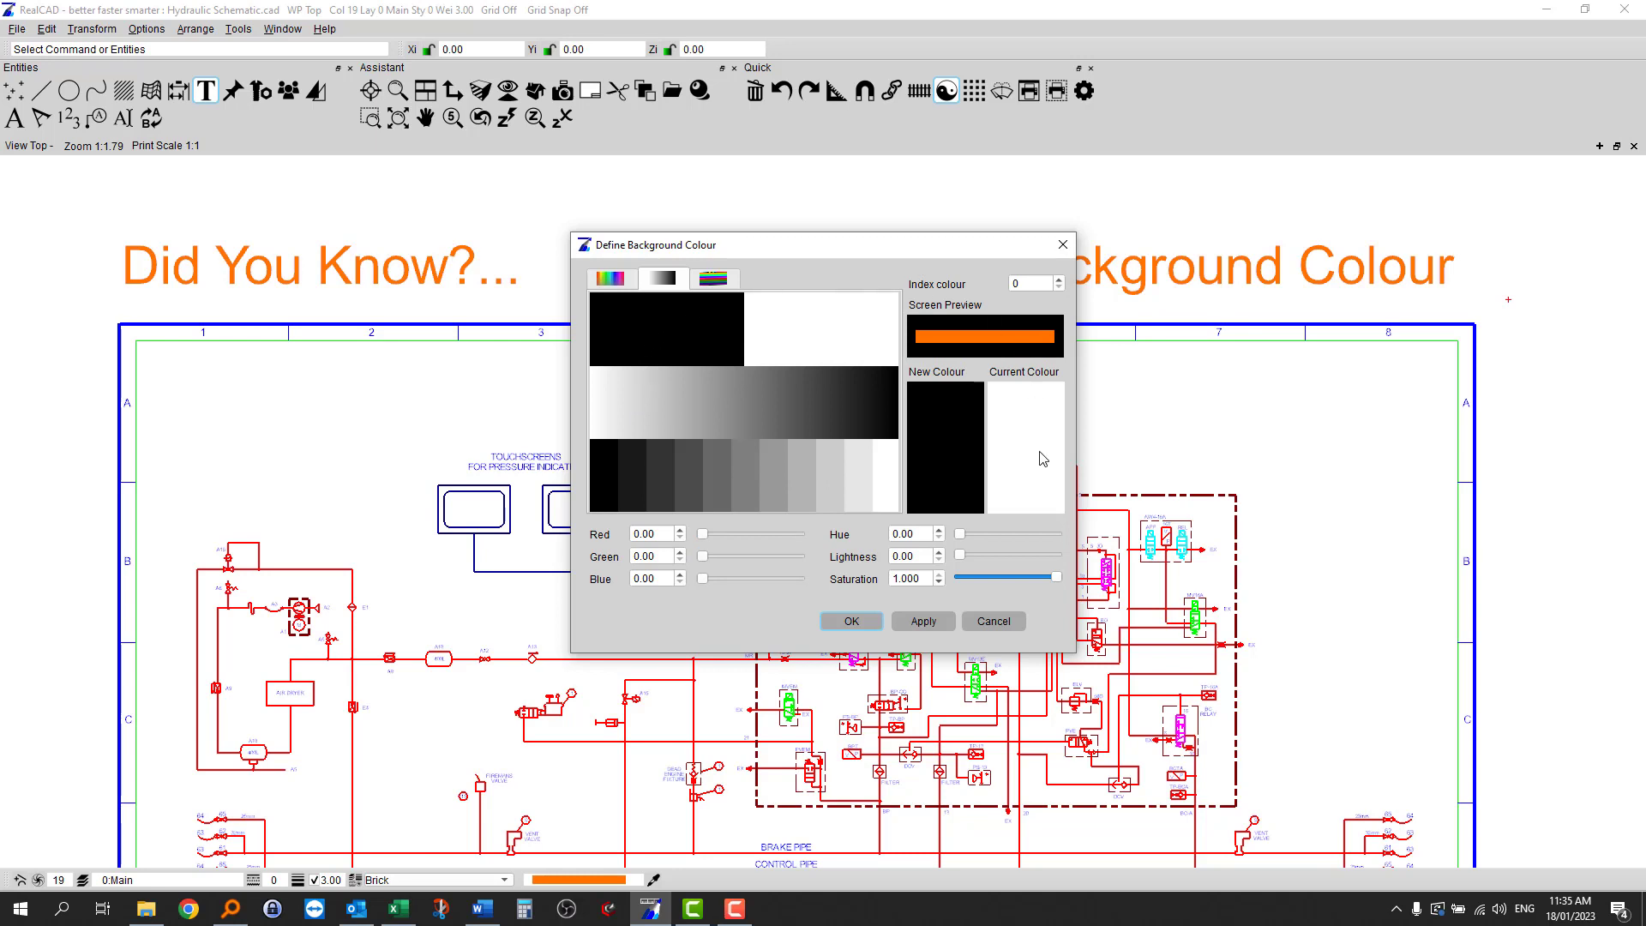
click(923, 620)
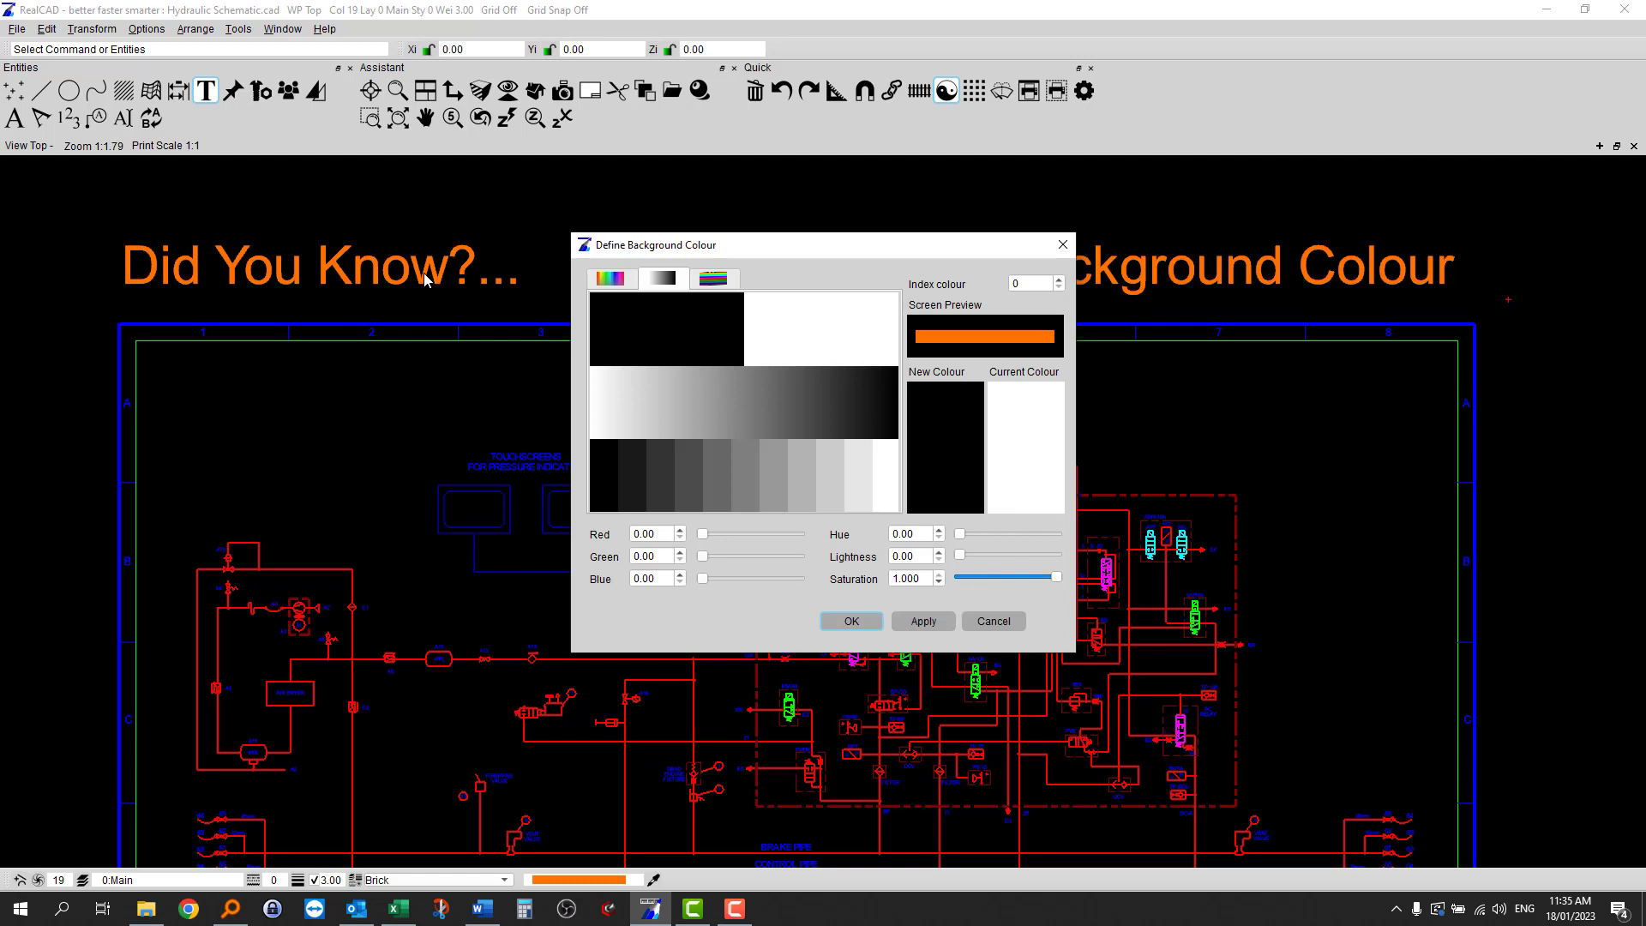
click(853, 621)
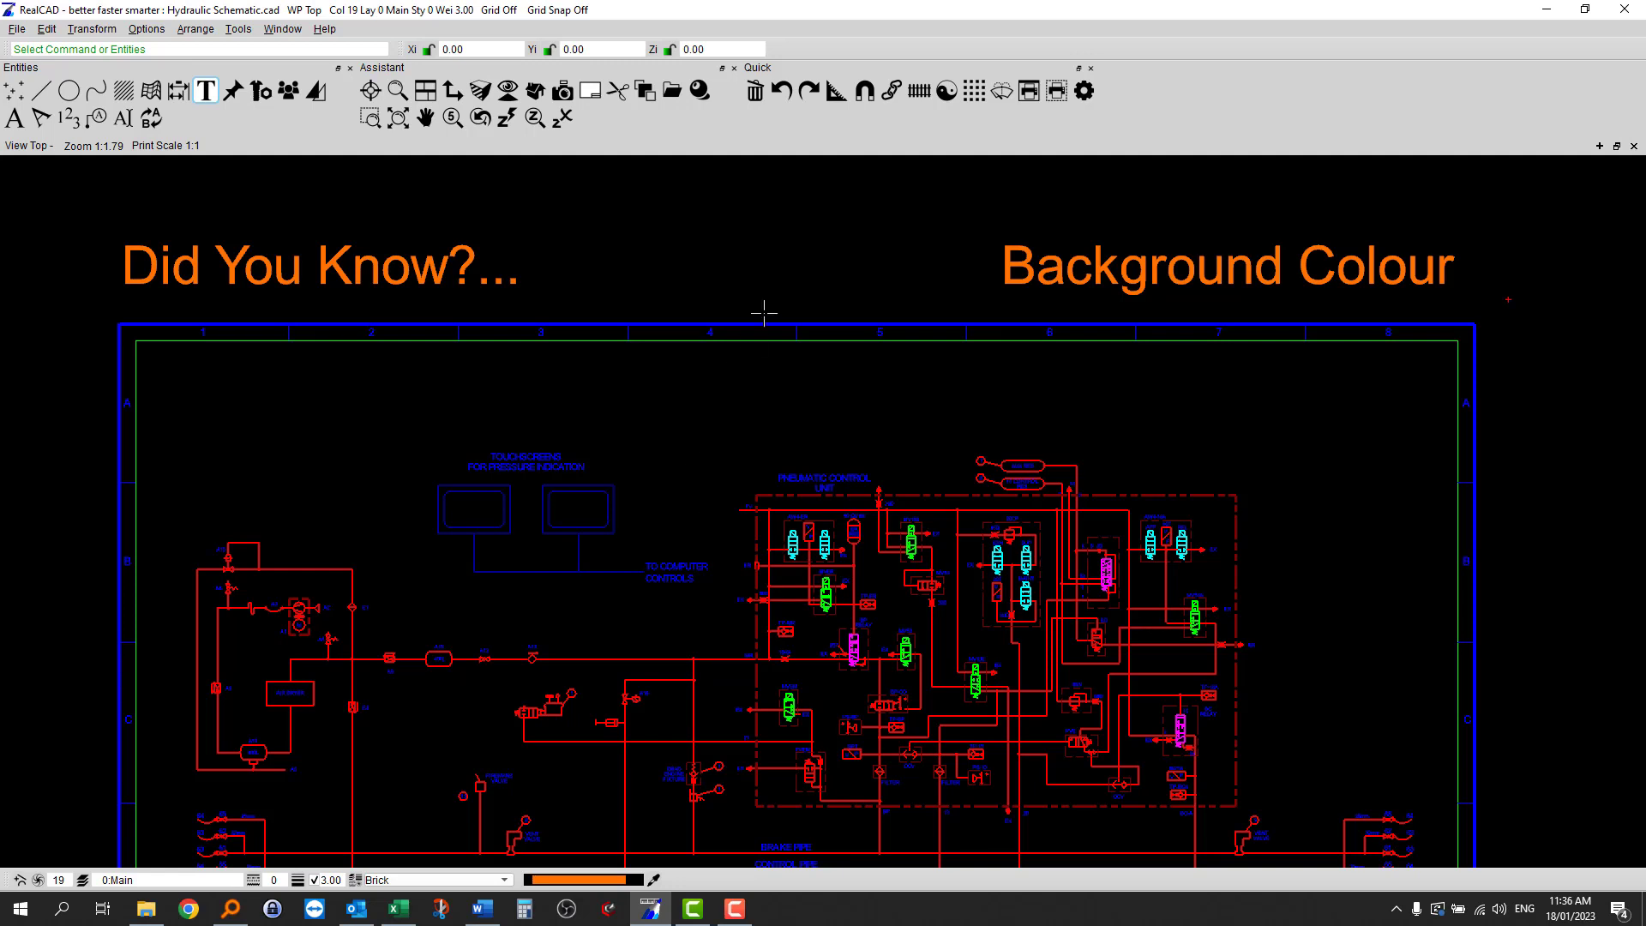
Step: Set the drawing's background to a light grey with red, green and blue at 0.698
click(952, 96)
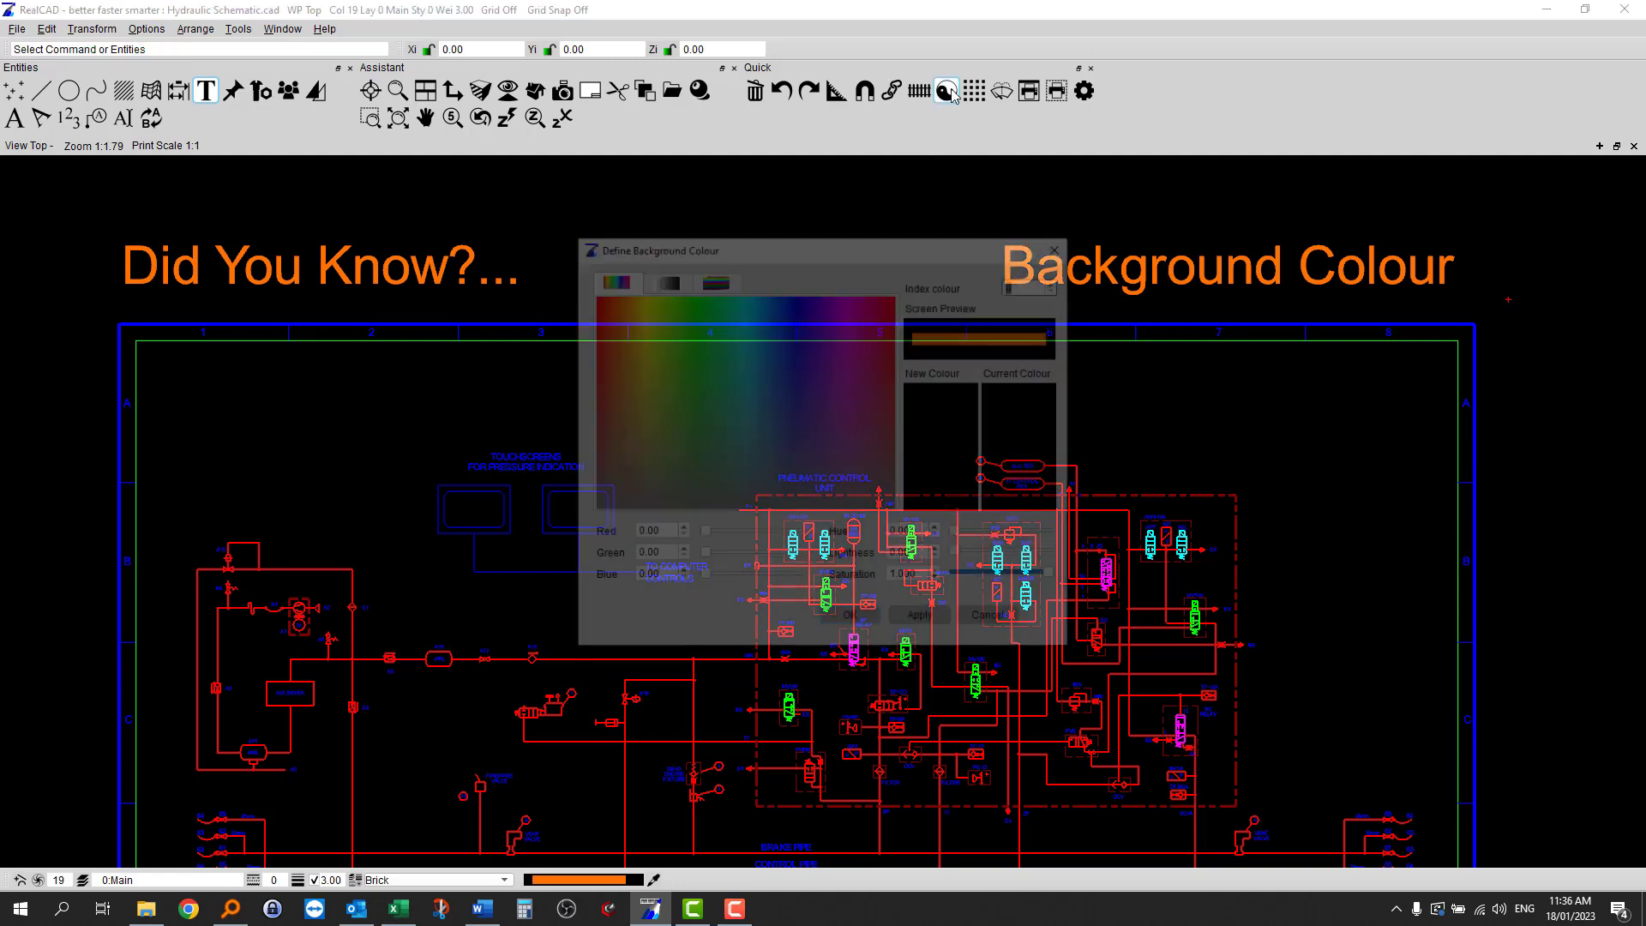
click(661, 280)
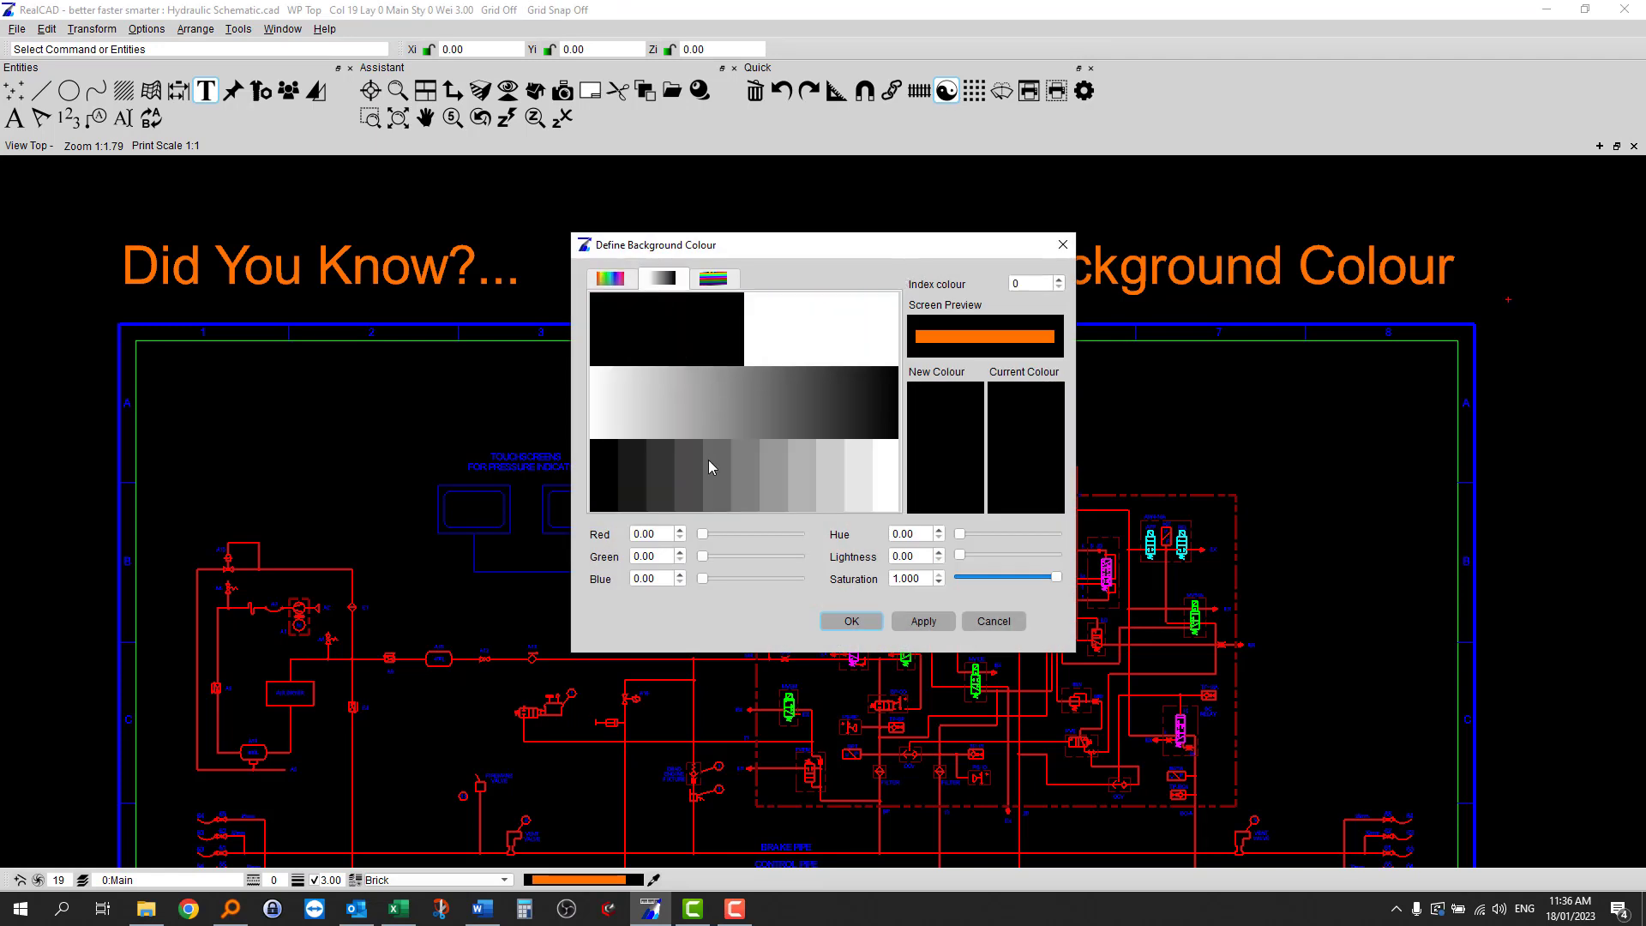
mouse_move(708, 459)
mouse_down()
mouse_move(806, 472)
mouse_move(684, 468)
mouse_up()
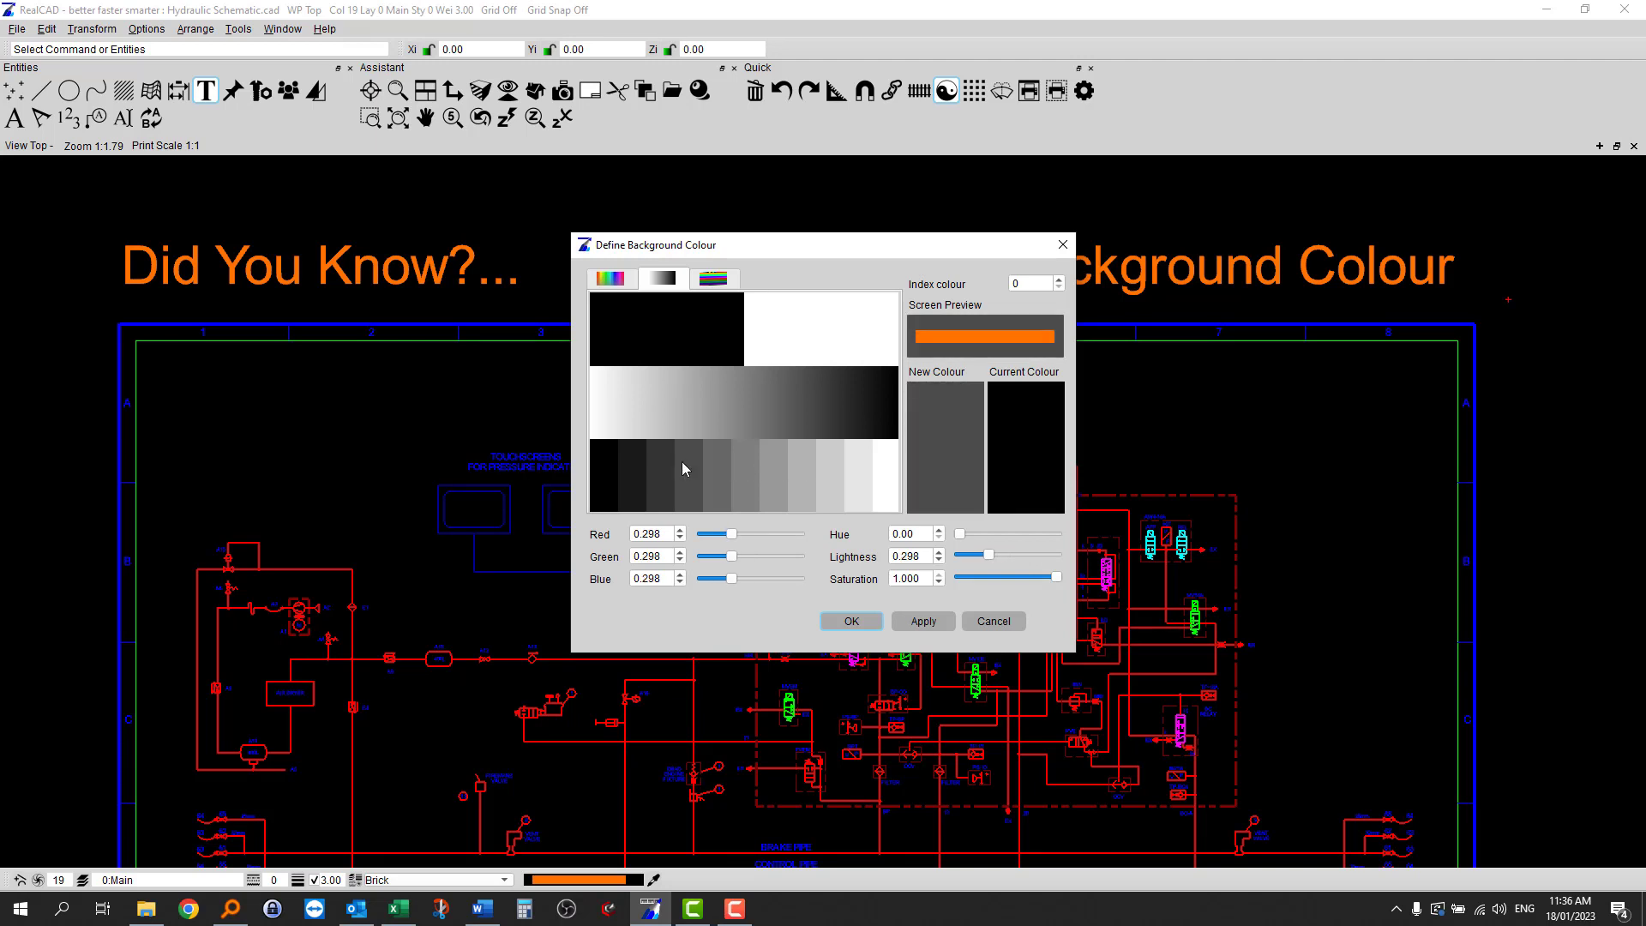
drag(681, 461, 795, 466)
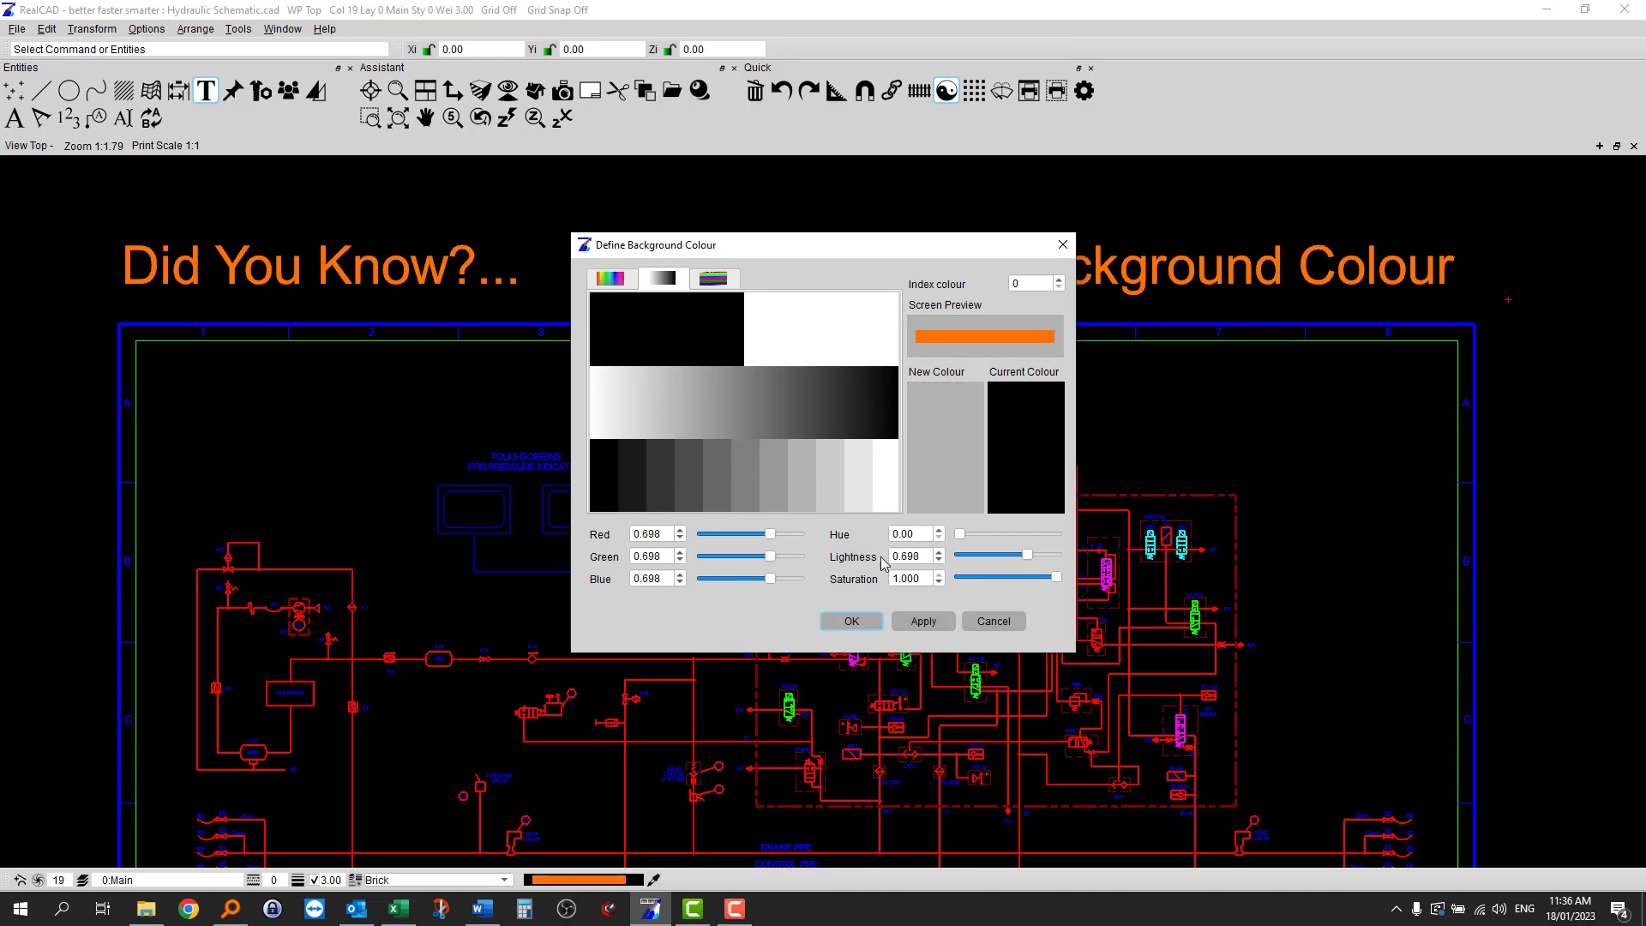
click(926, 624)
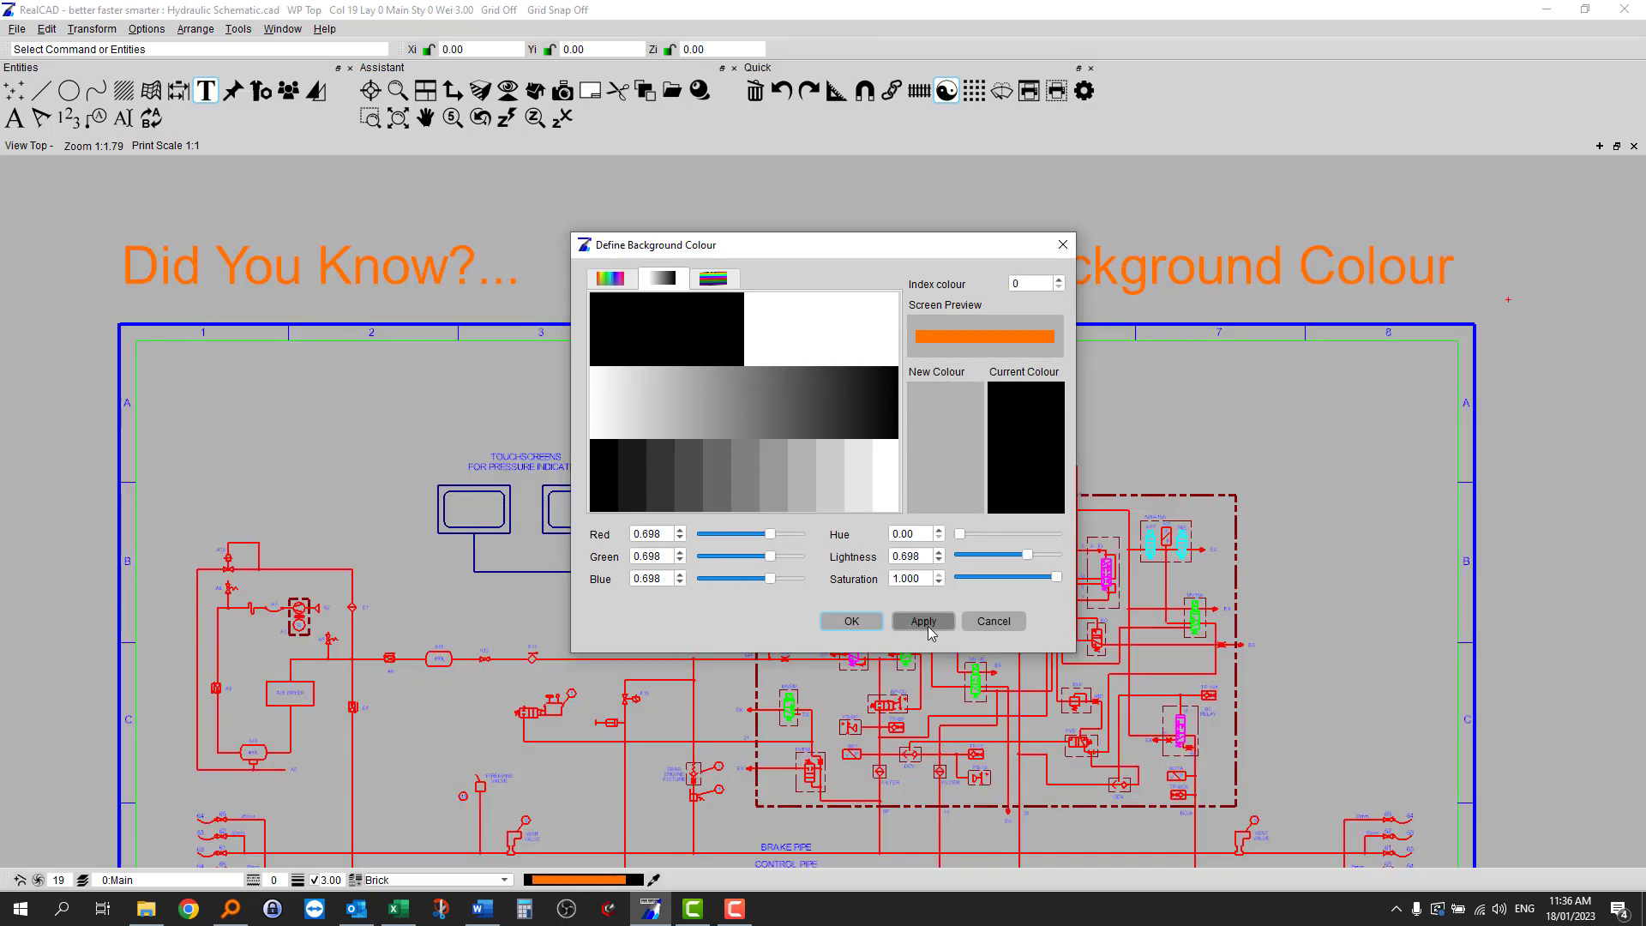
click(851, 622)
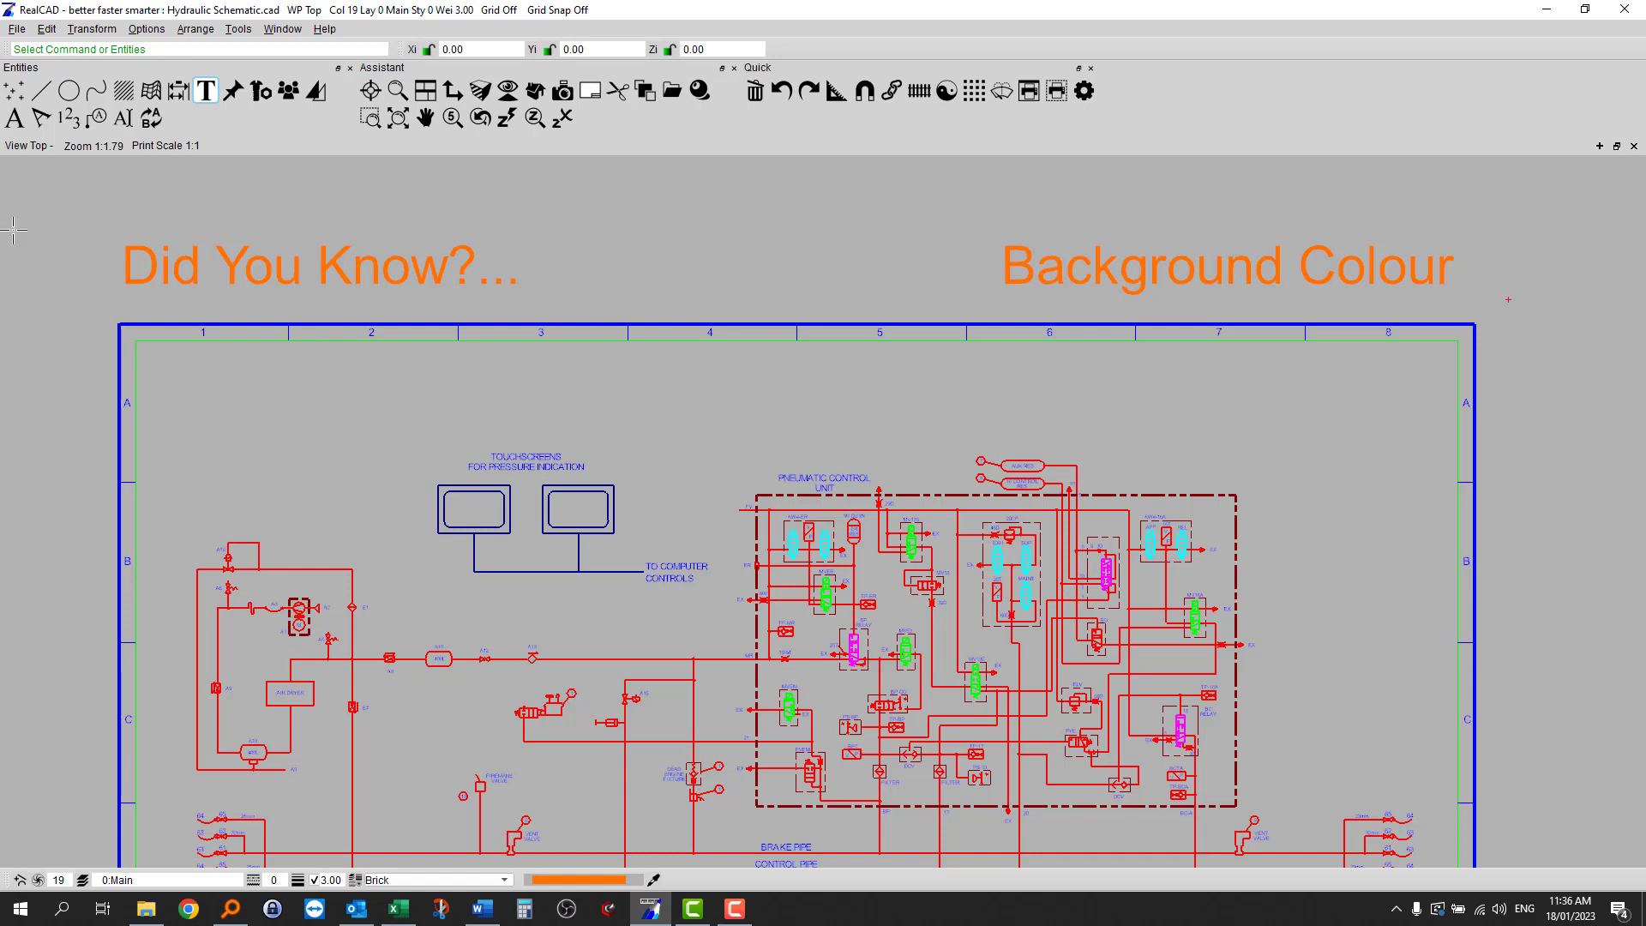
Step: Change the colour of the two orange titles and the upper border entities to colour 9, black
mouse_move(33, 206)
mouse_down()
mouse_move(79, 242)
mouse_move(1283, 414)
mouse_move(1594, 390)
mouse_up()
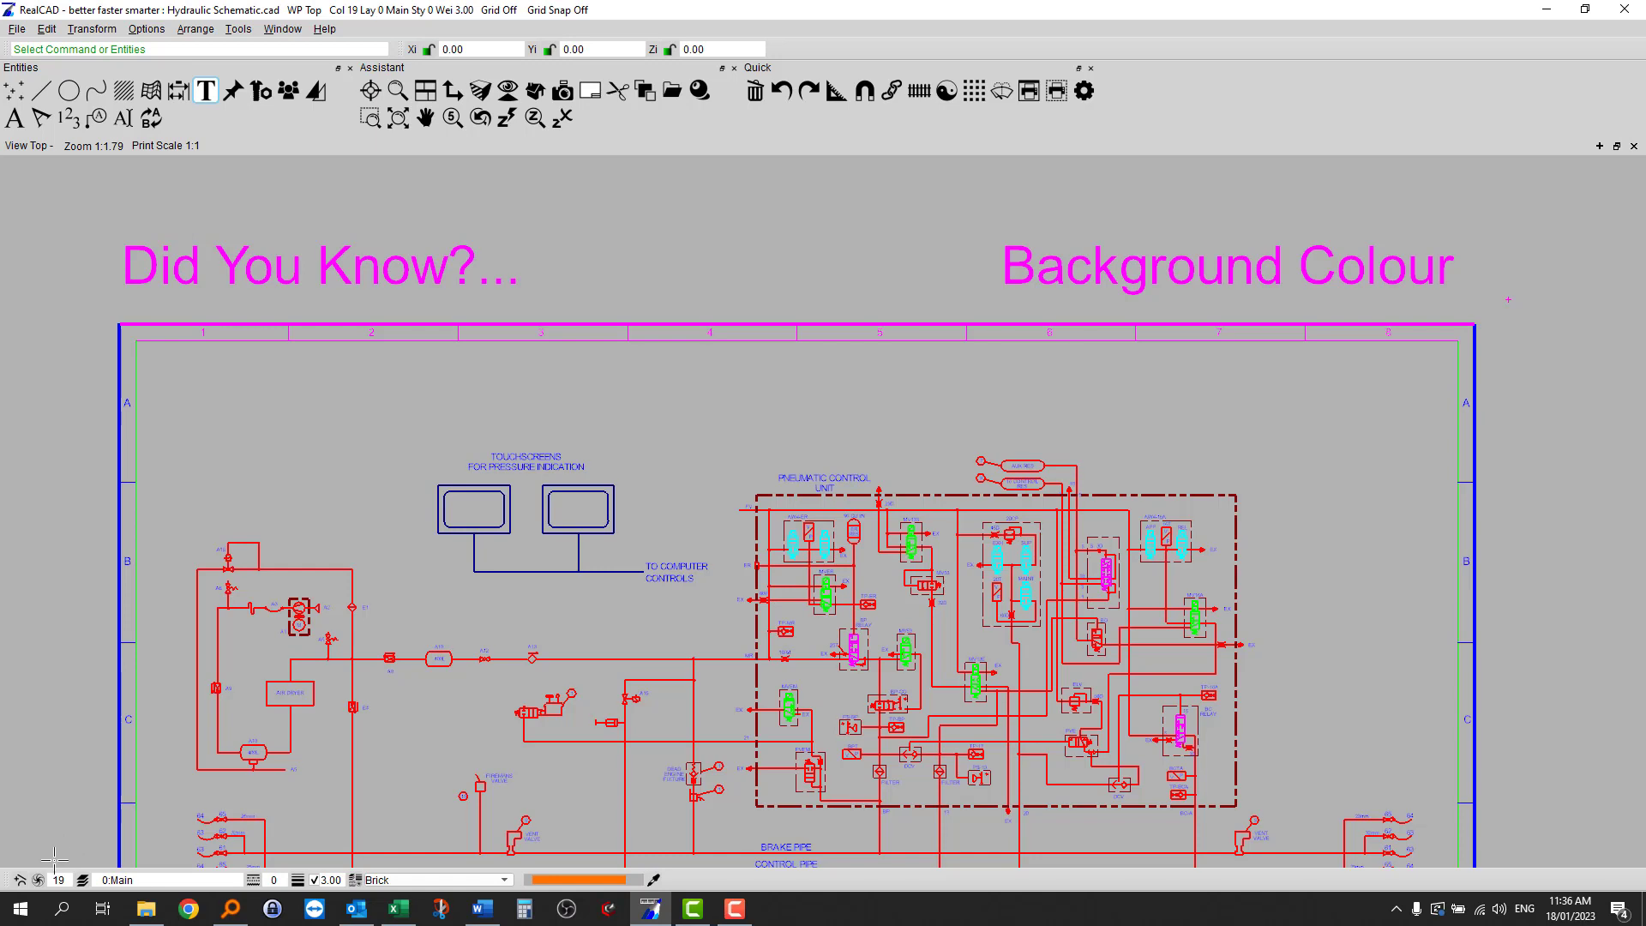
click(39, 880)
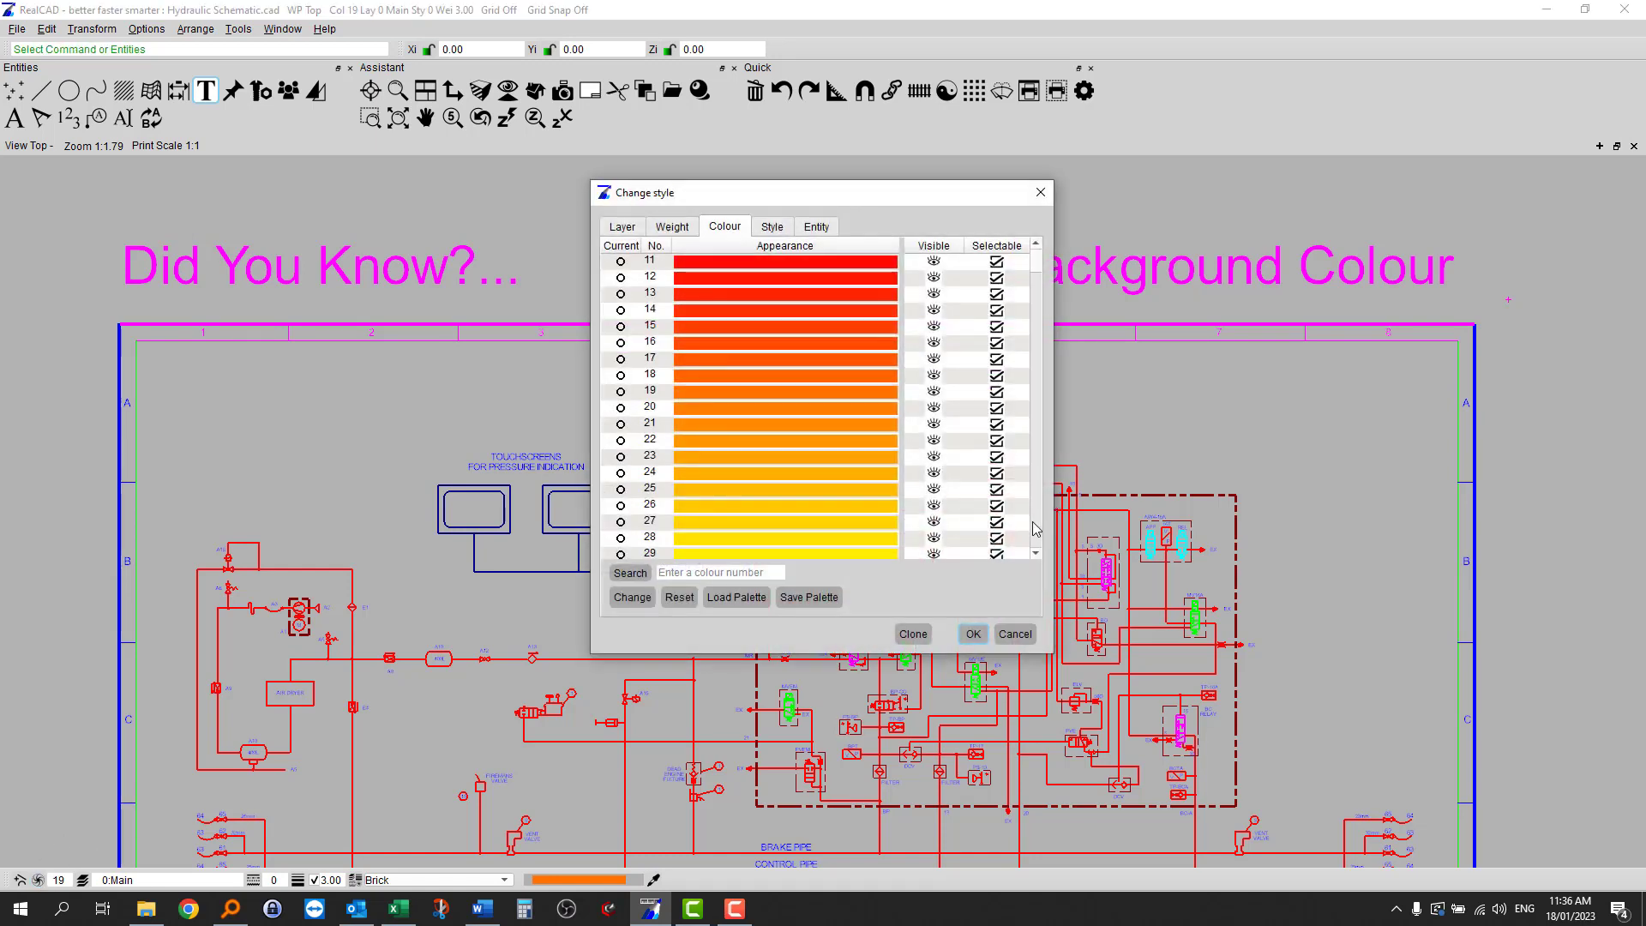
scroll(1041, 514, down, 5)
drag(1042, 296, 1040, 263)
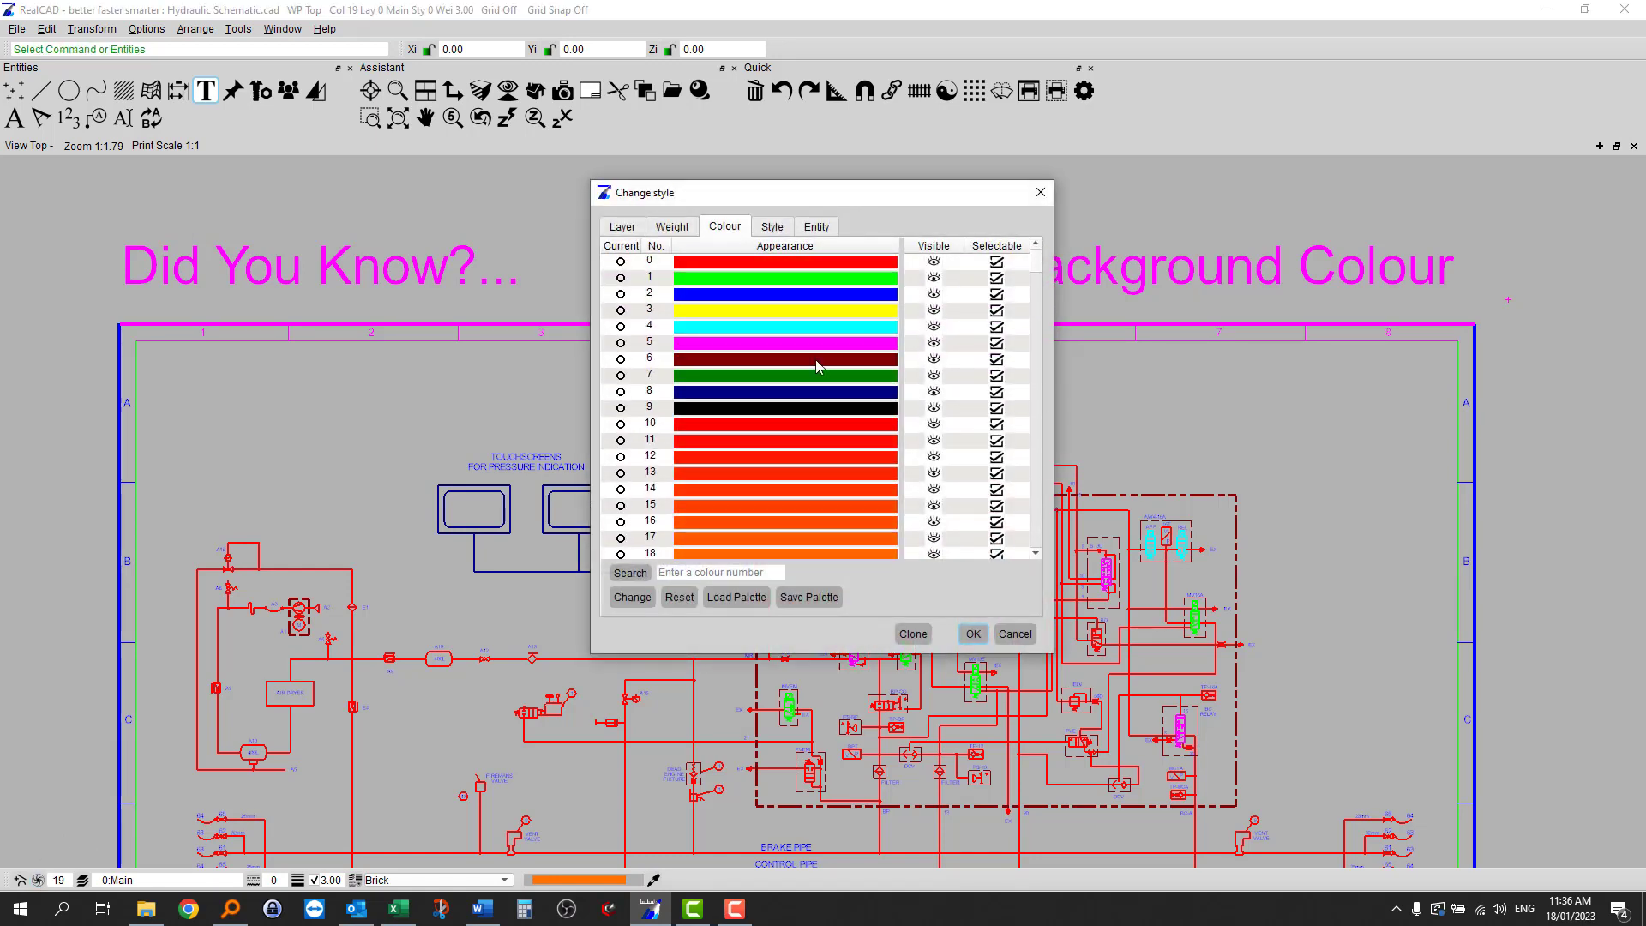
click(780, 418)
click(973, 634)
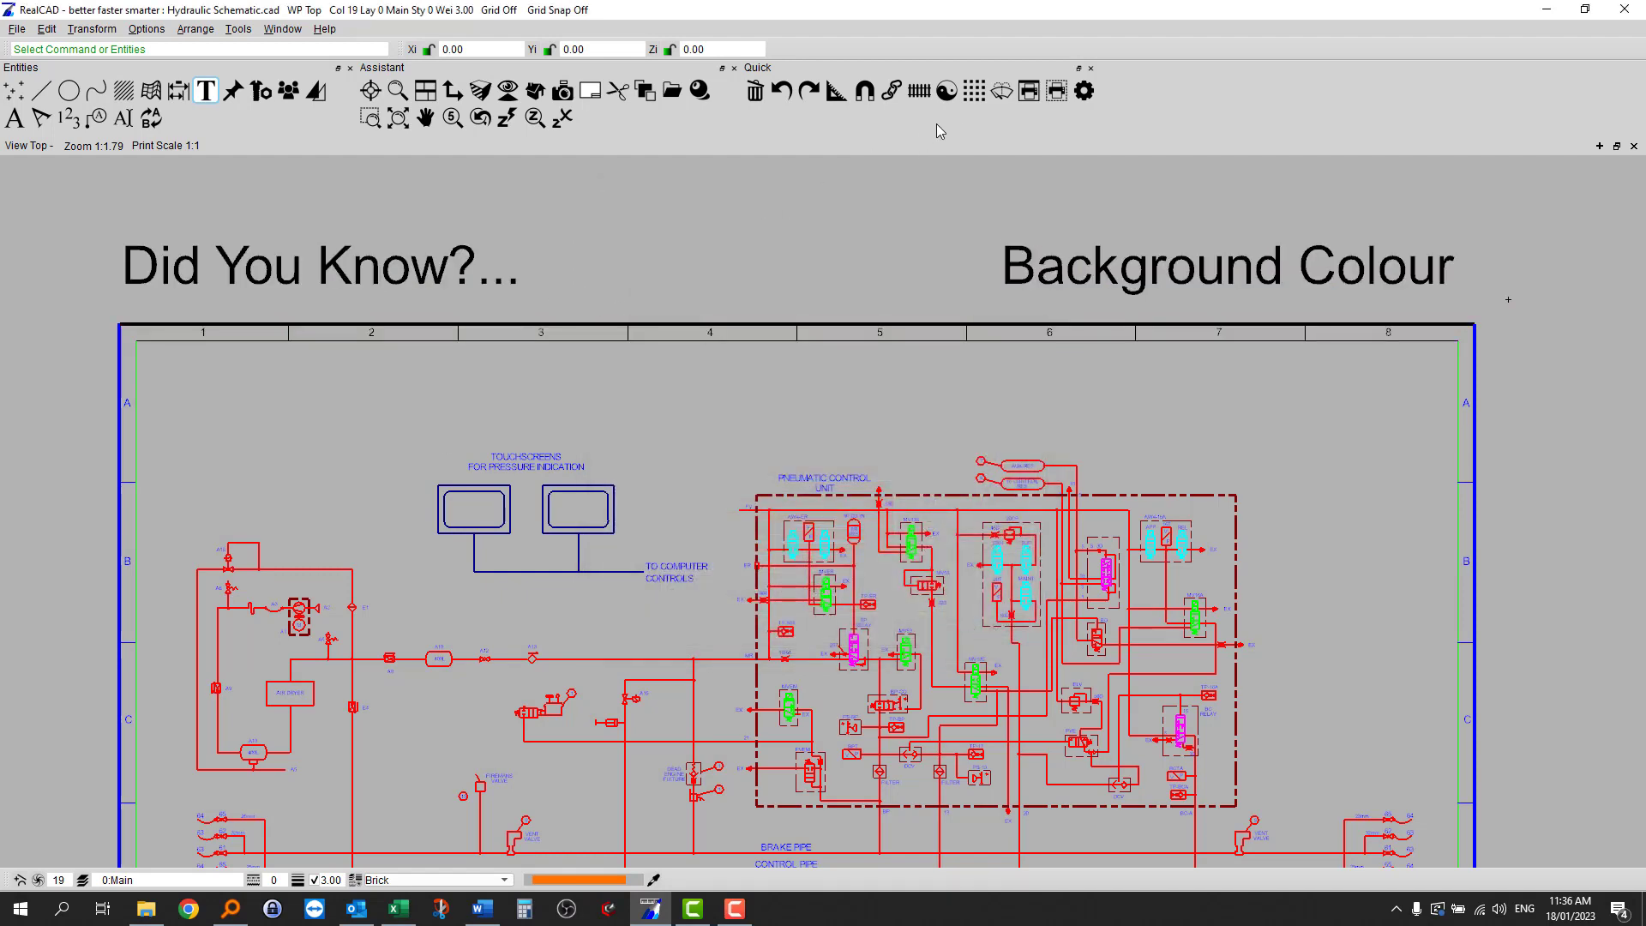
Step: Preview a black background behind the black titles, and discard the background change
click(947, 92)
click(653, 280)
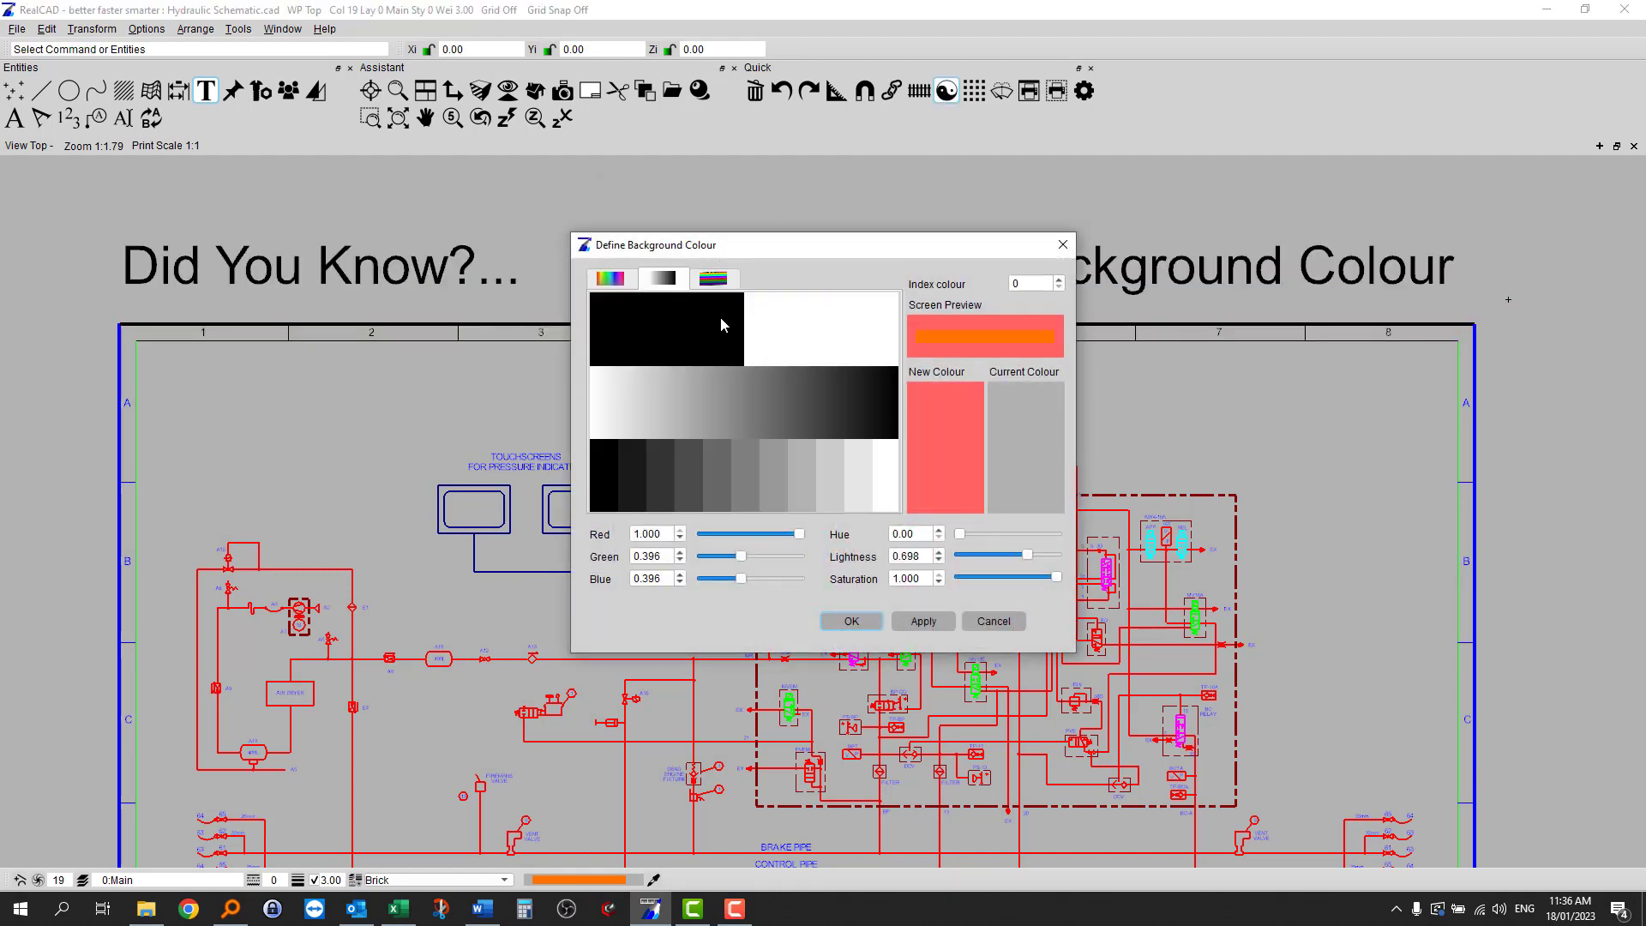
click(721, 321)
click(933, 619)
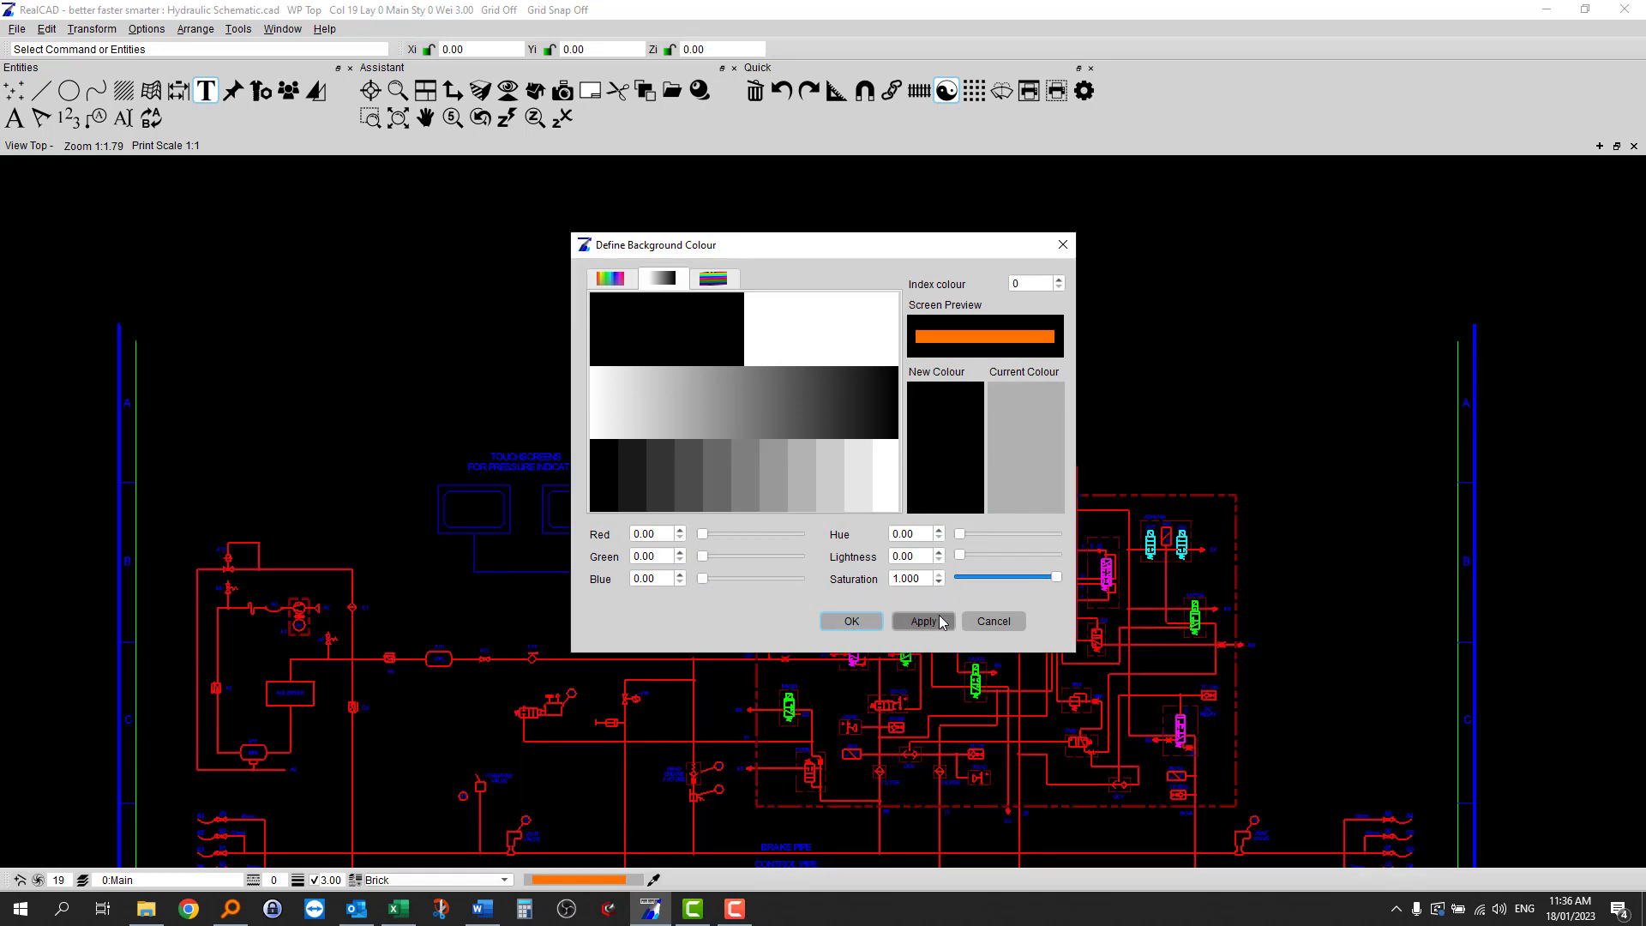
click(993, 621)
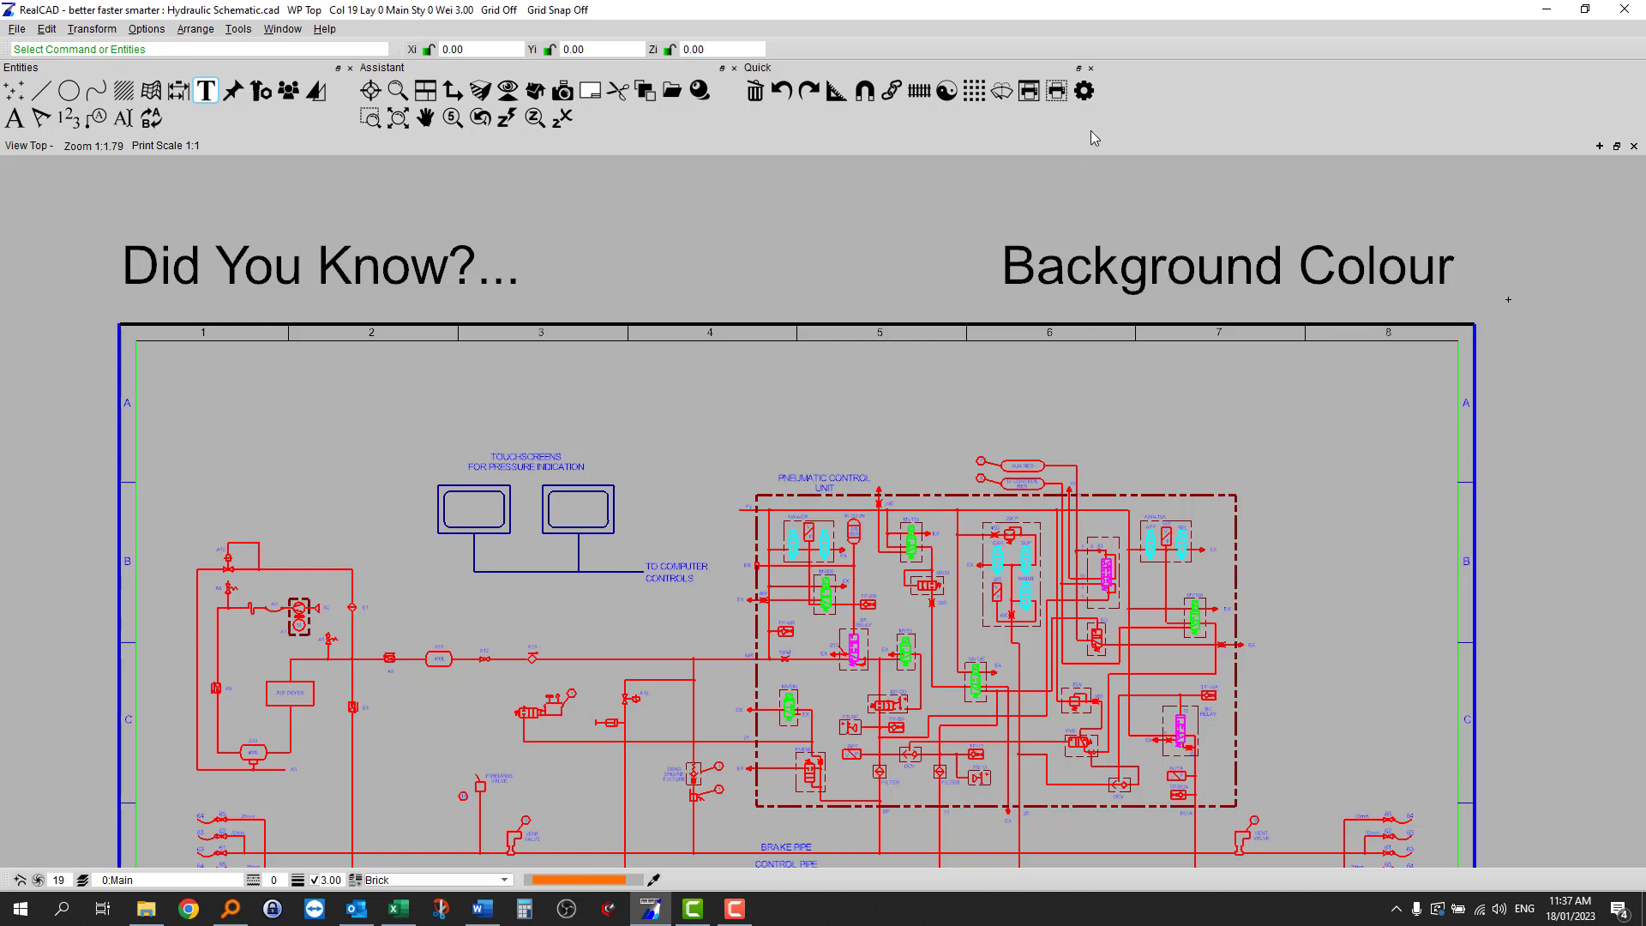
Step: Continue in trial mode and examine the background colour values and their colour picker in the system options
click(1084, 91)
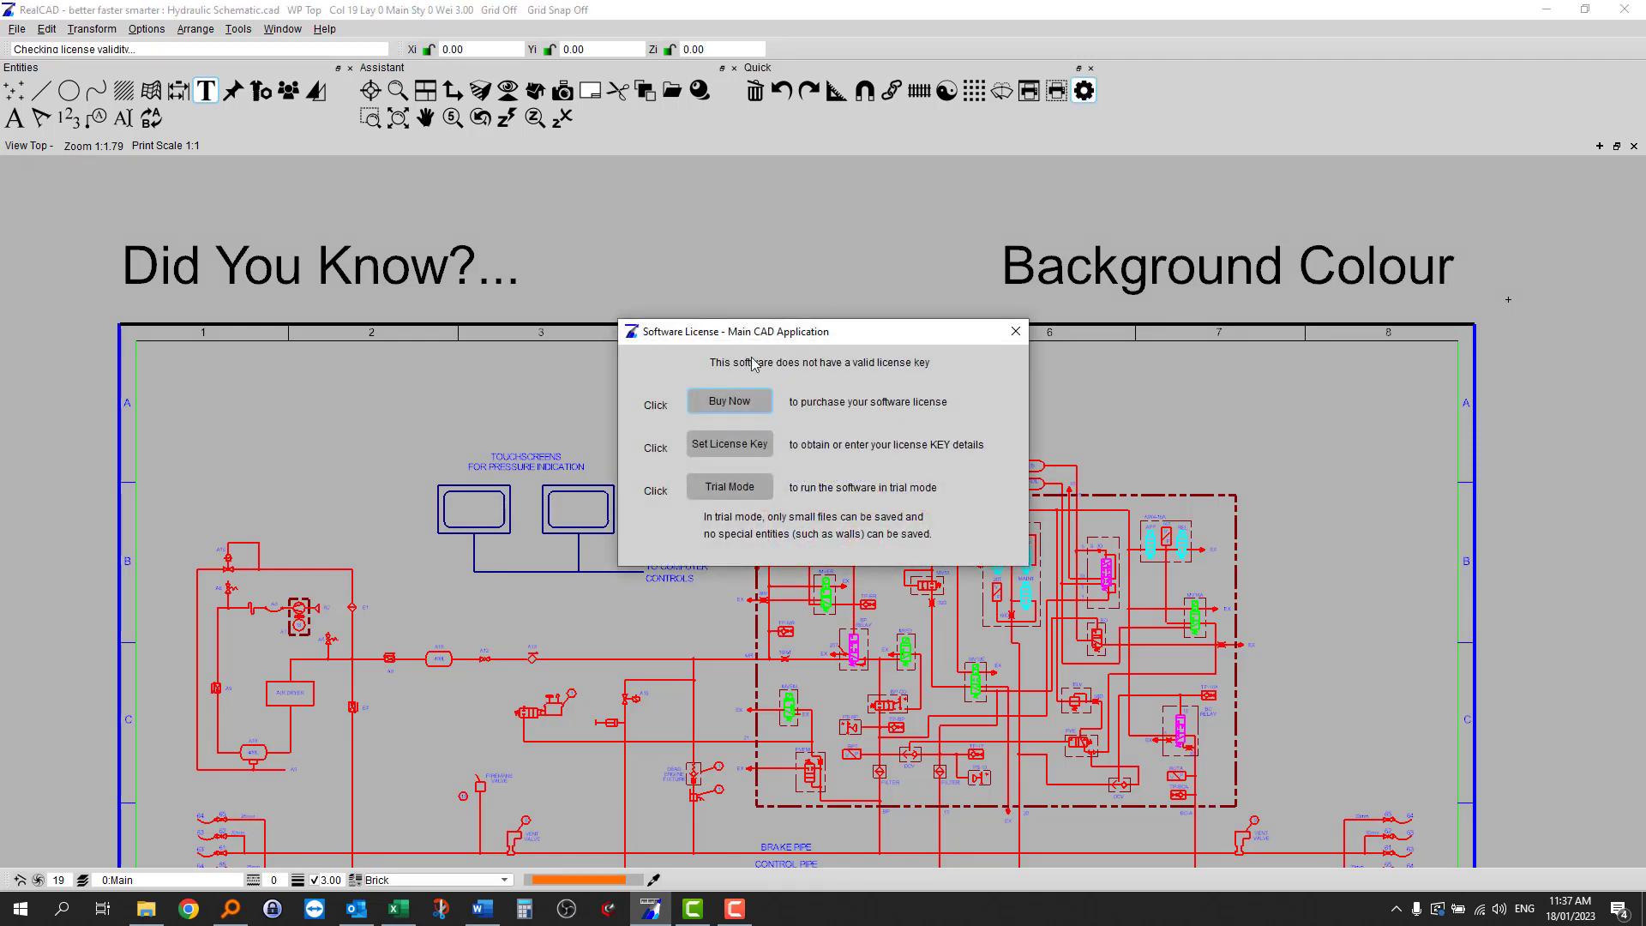
click(712, 487)
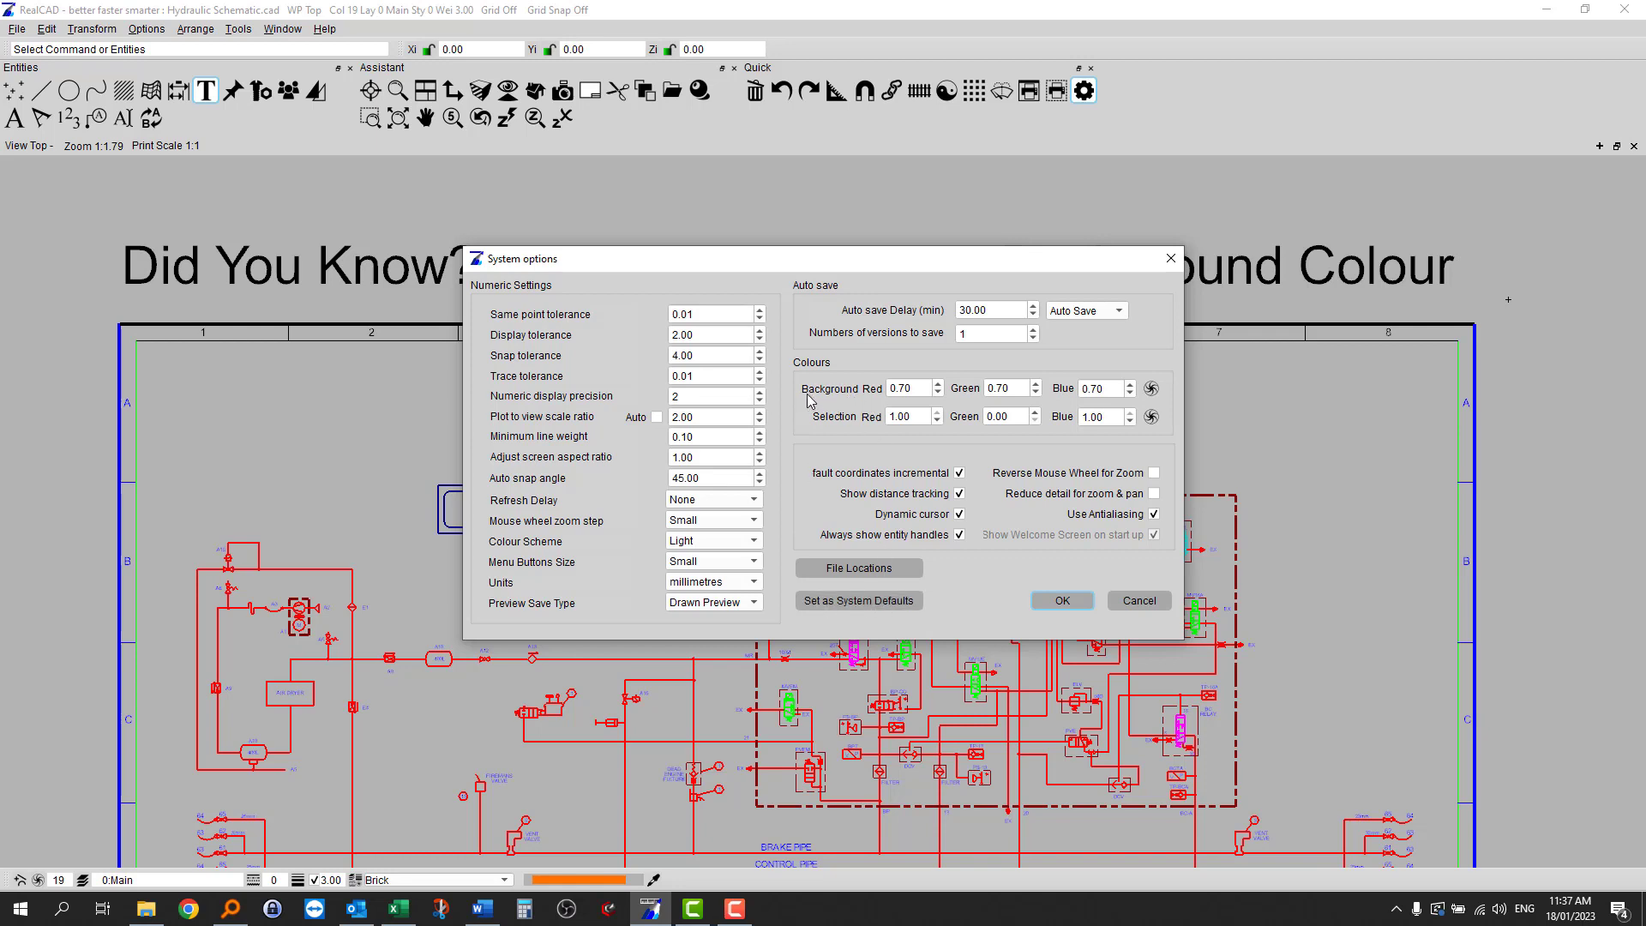
drag(921, 389, 886, 388)
drag(1015, 387, 959, 385)
click(1151, 389)
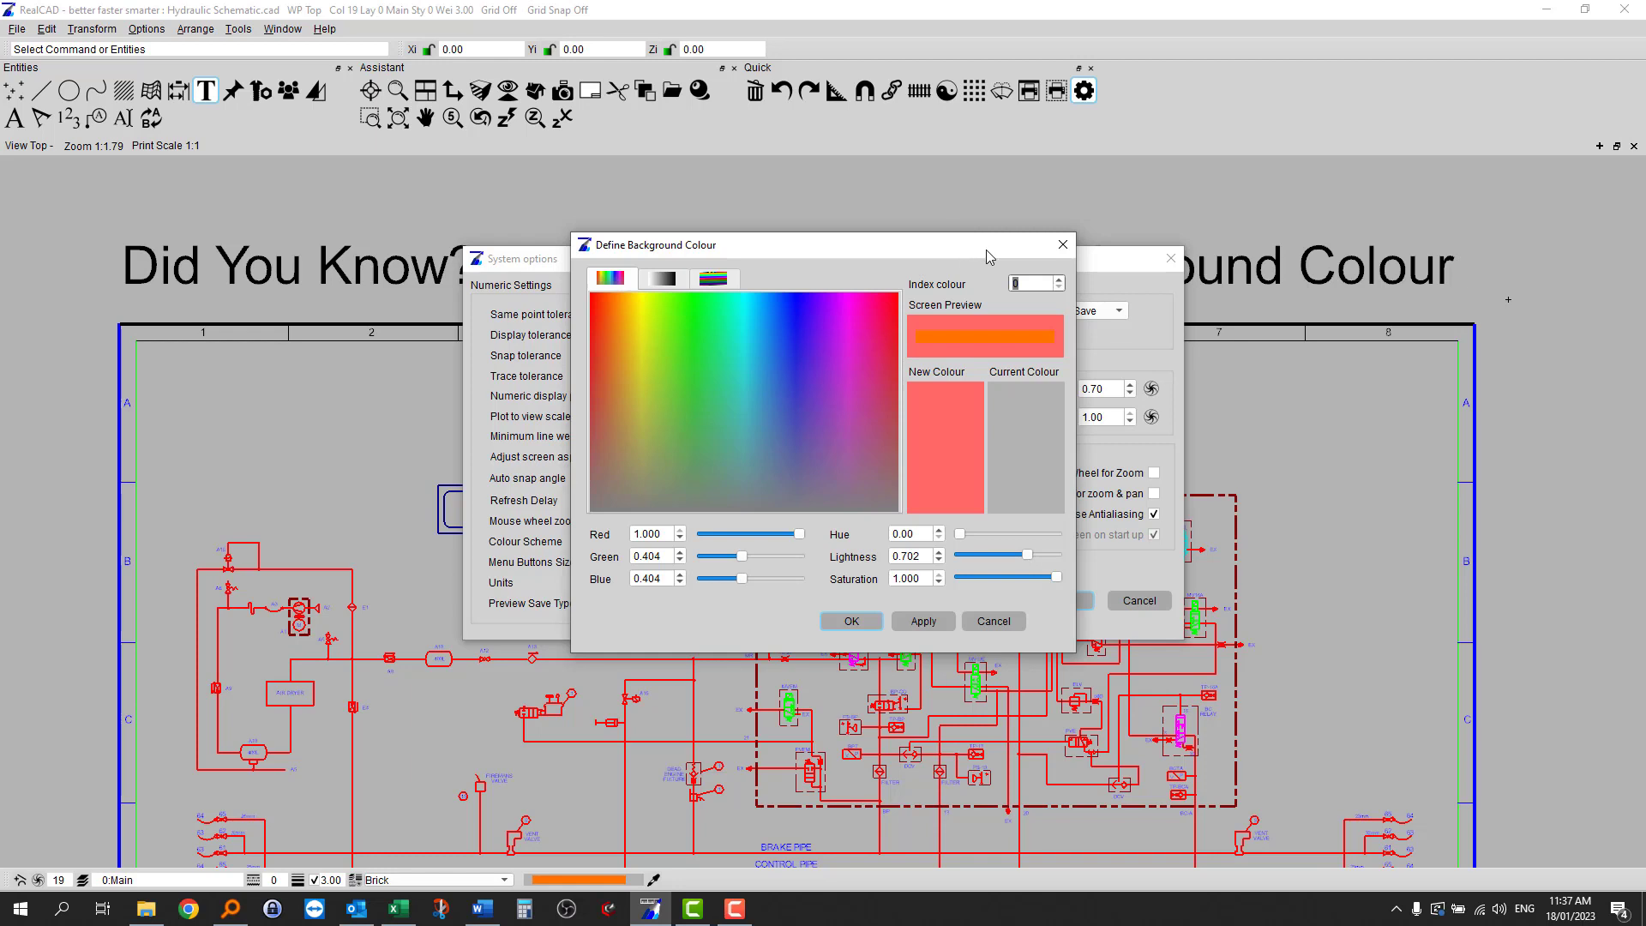
click(994, 621)
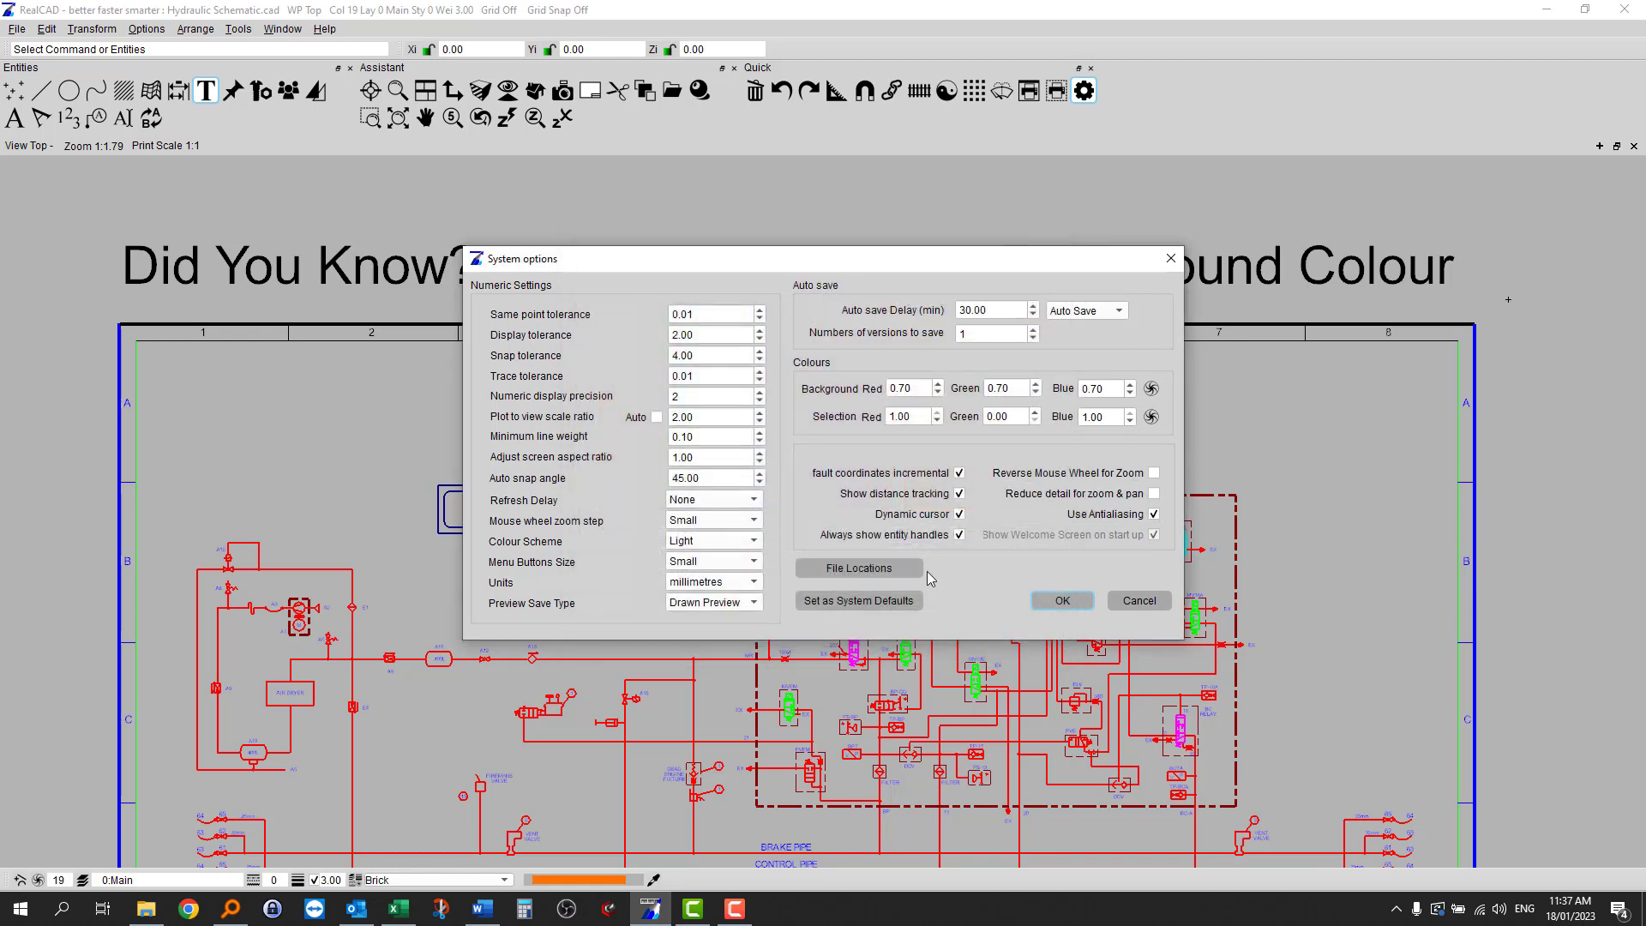
click(1063, 600)
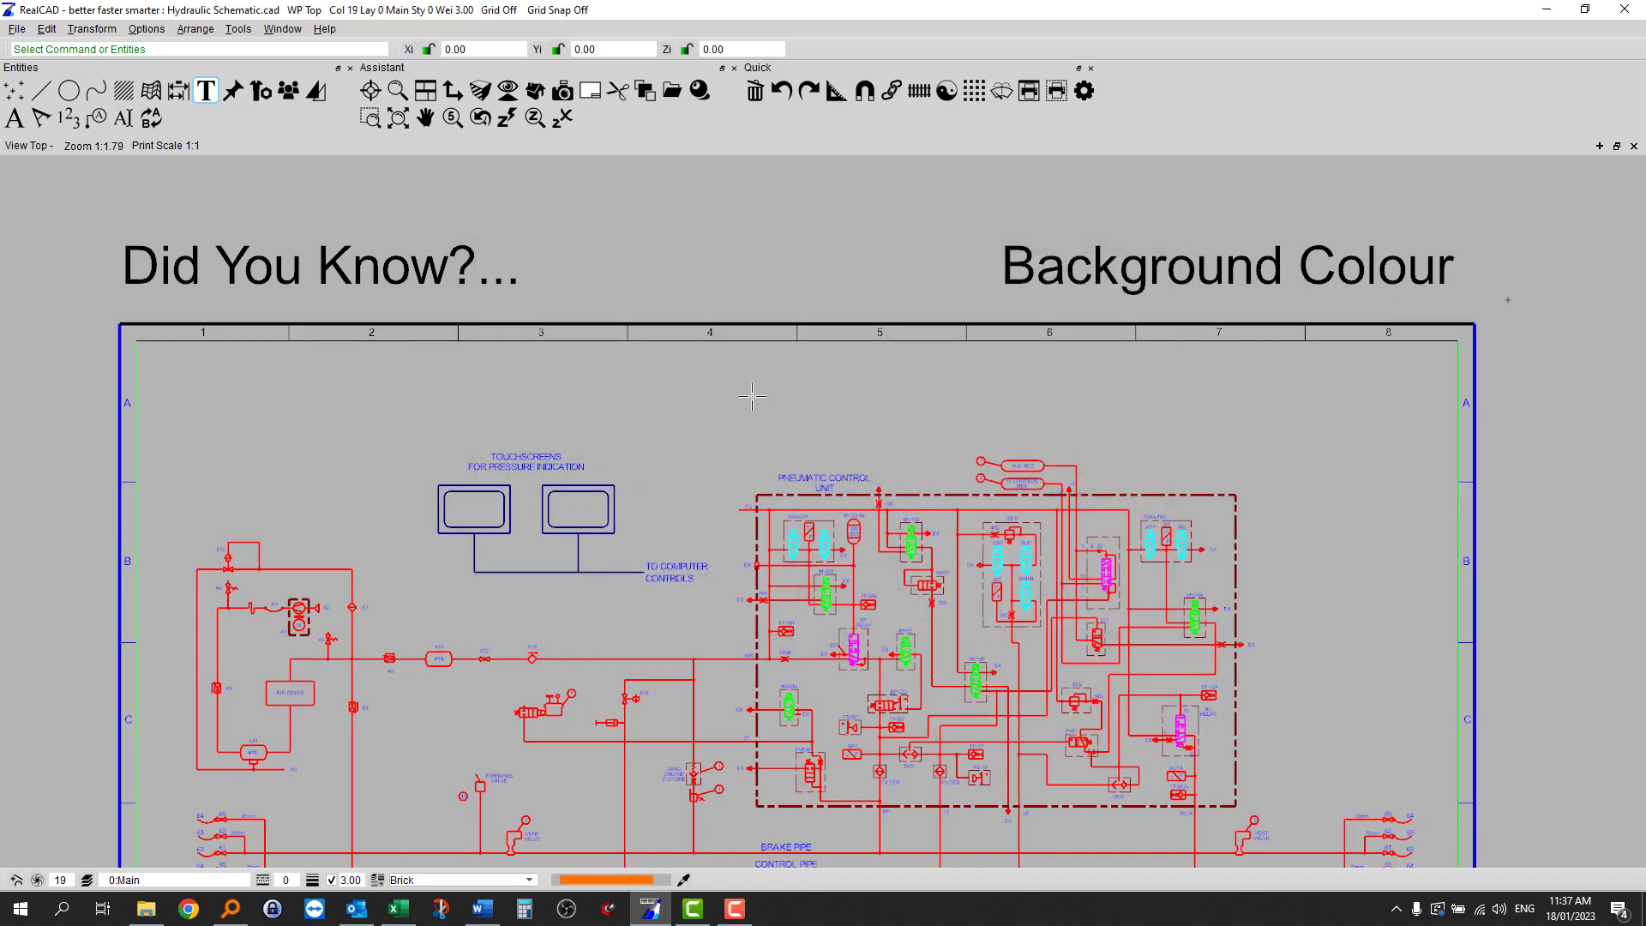